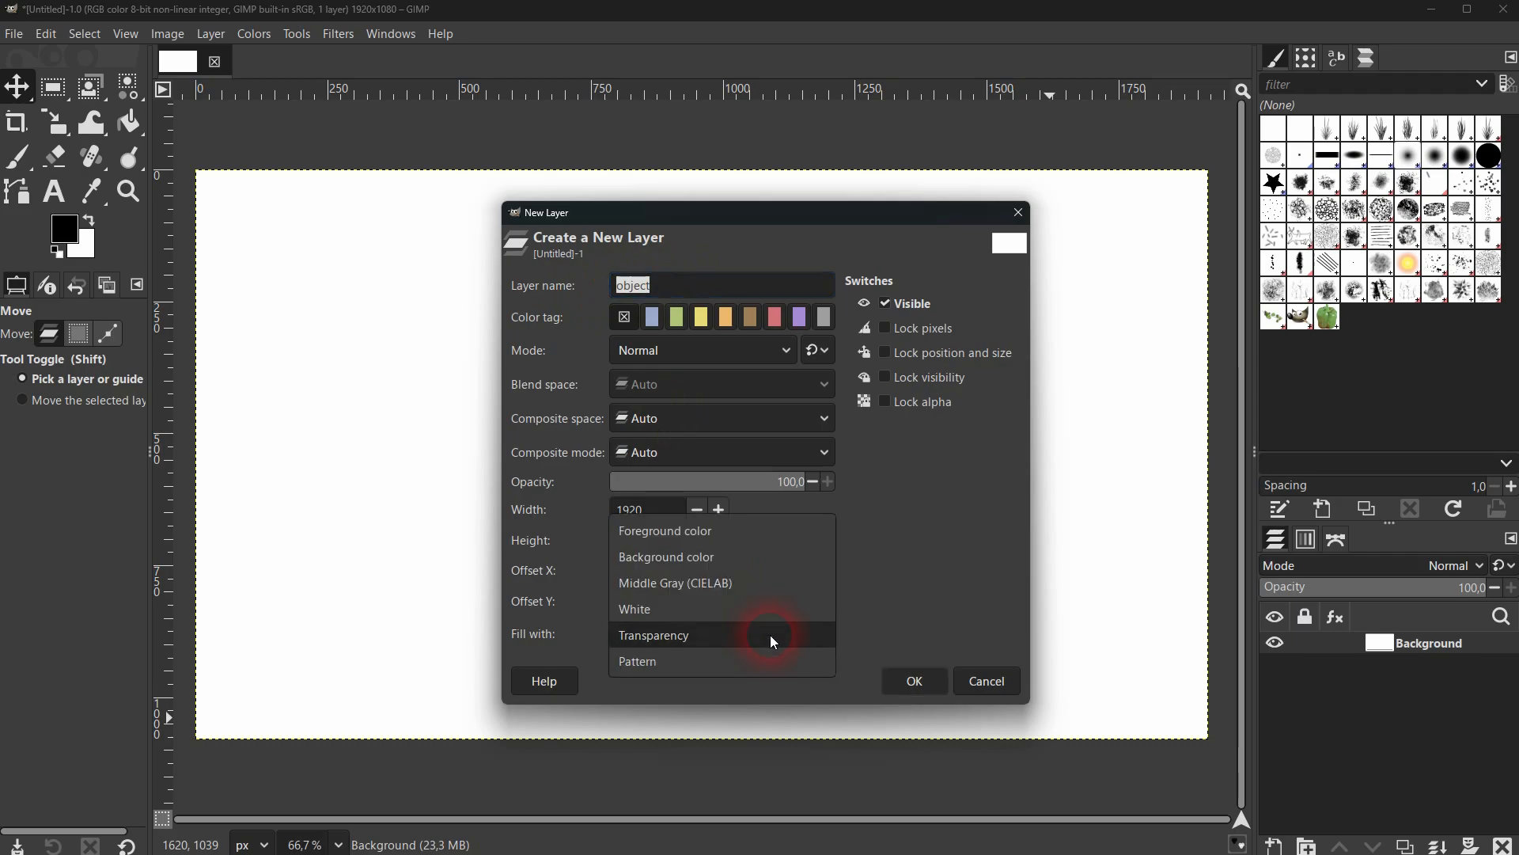
Create a transparent layer named object and draw an elliptical selection about 724 by 381 px near the canvas centre
click(752, 634)
click(914, 681)
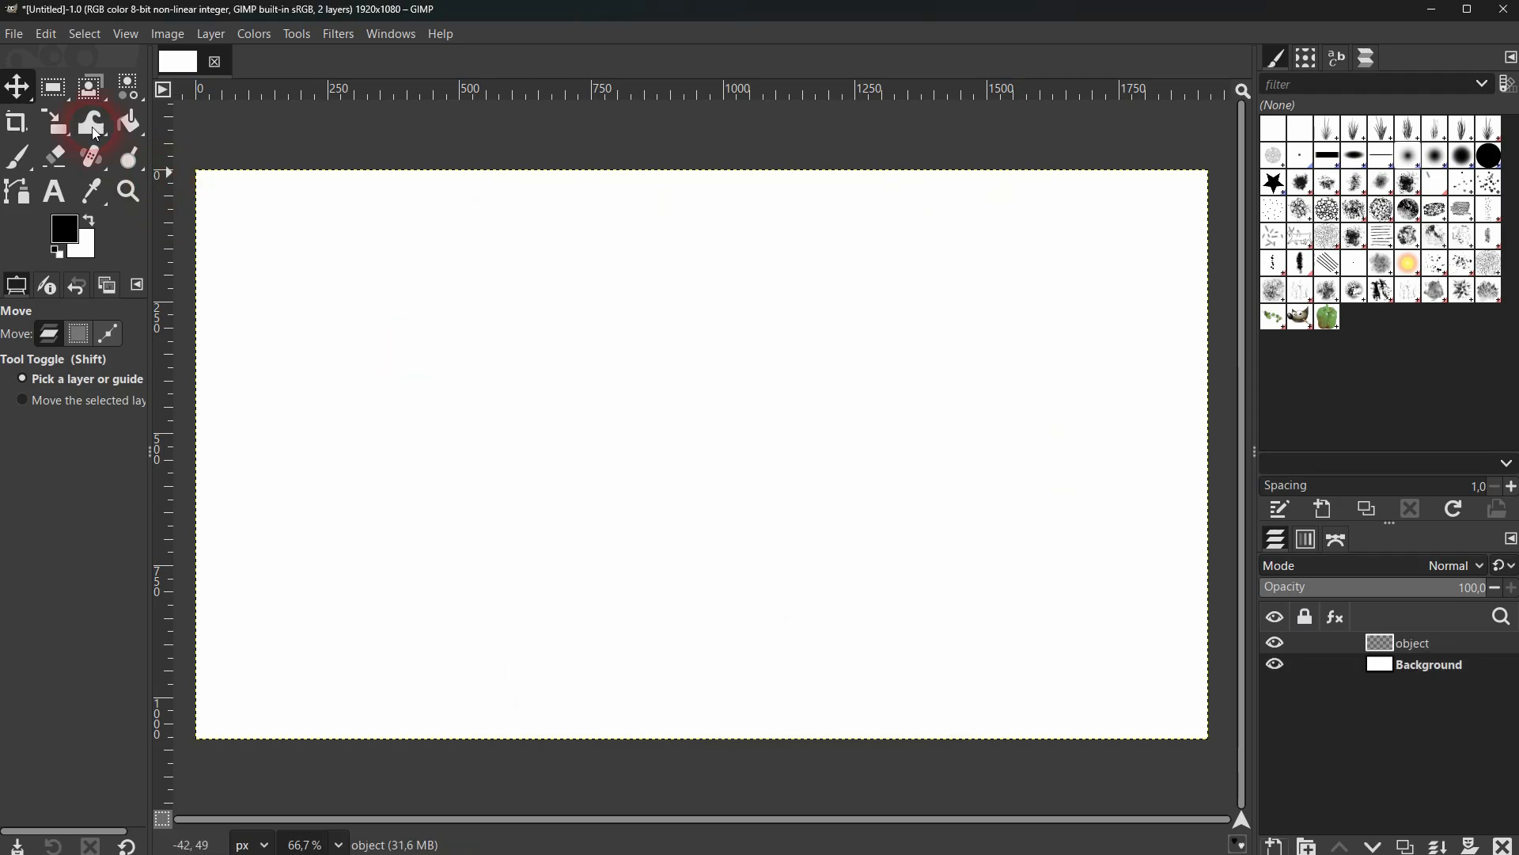
click(54, 87)
click(558, 401)
drag(53, 87, 127, 118)
drag(516, 370, 898, 569)
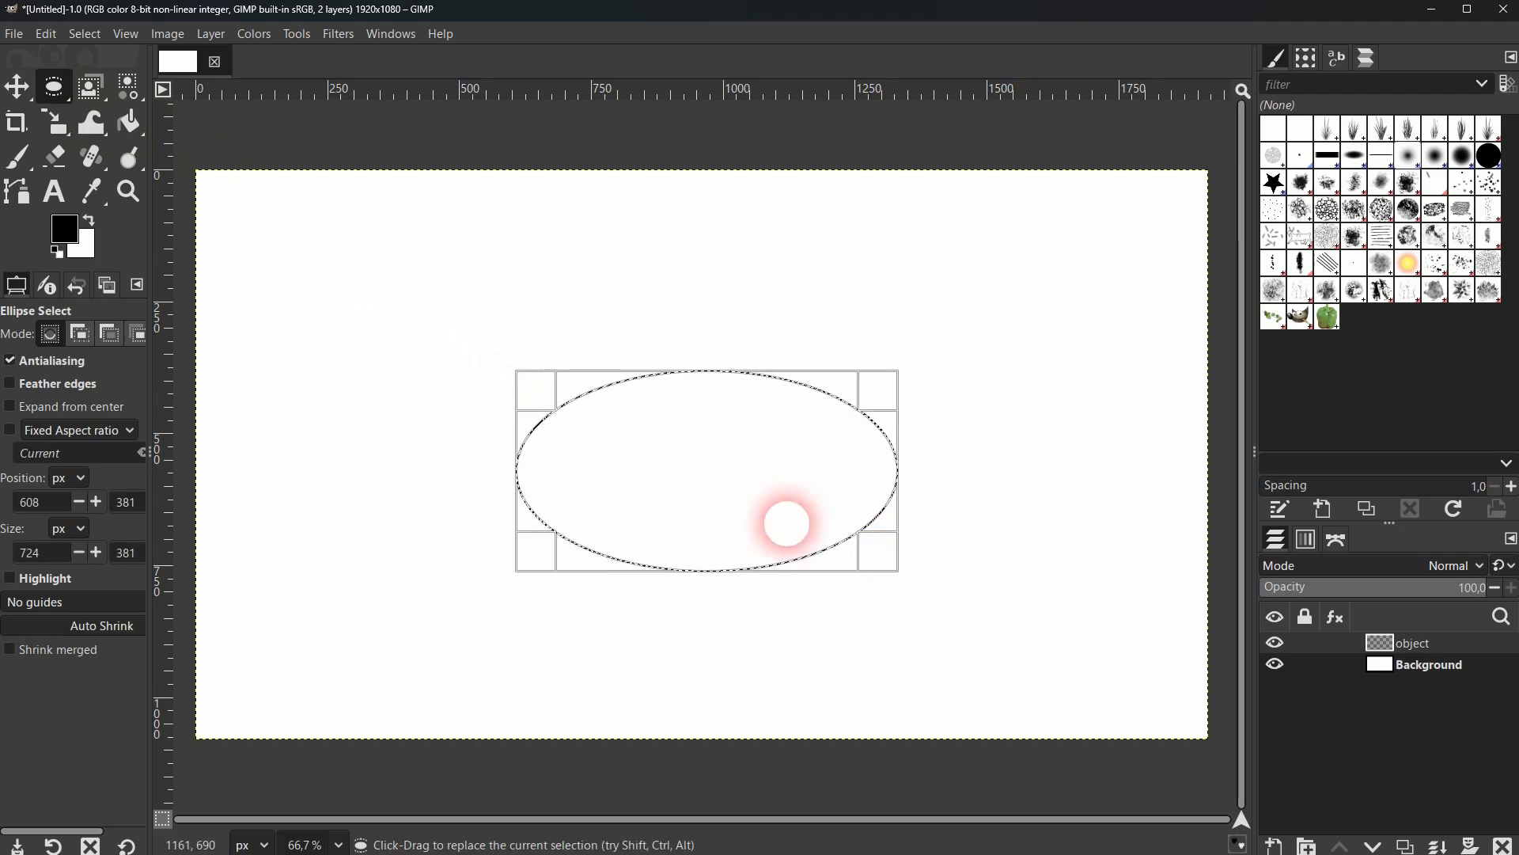
Fill the elliptical selection with black on the object layer and clear the selection
click(129, 123)
click(678, 503)
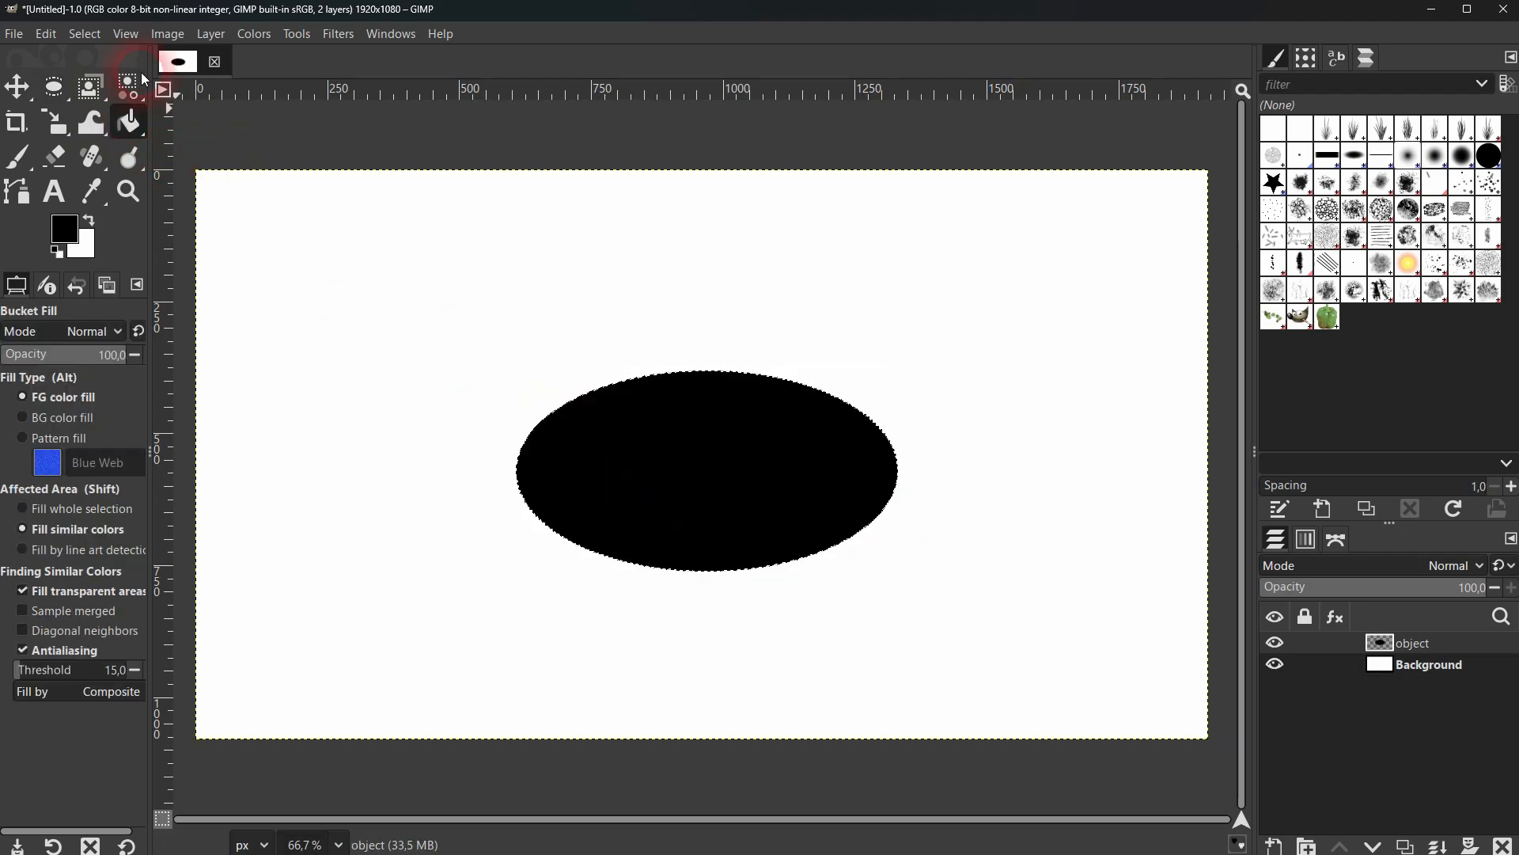
click(85, 34)
click(140, 106)
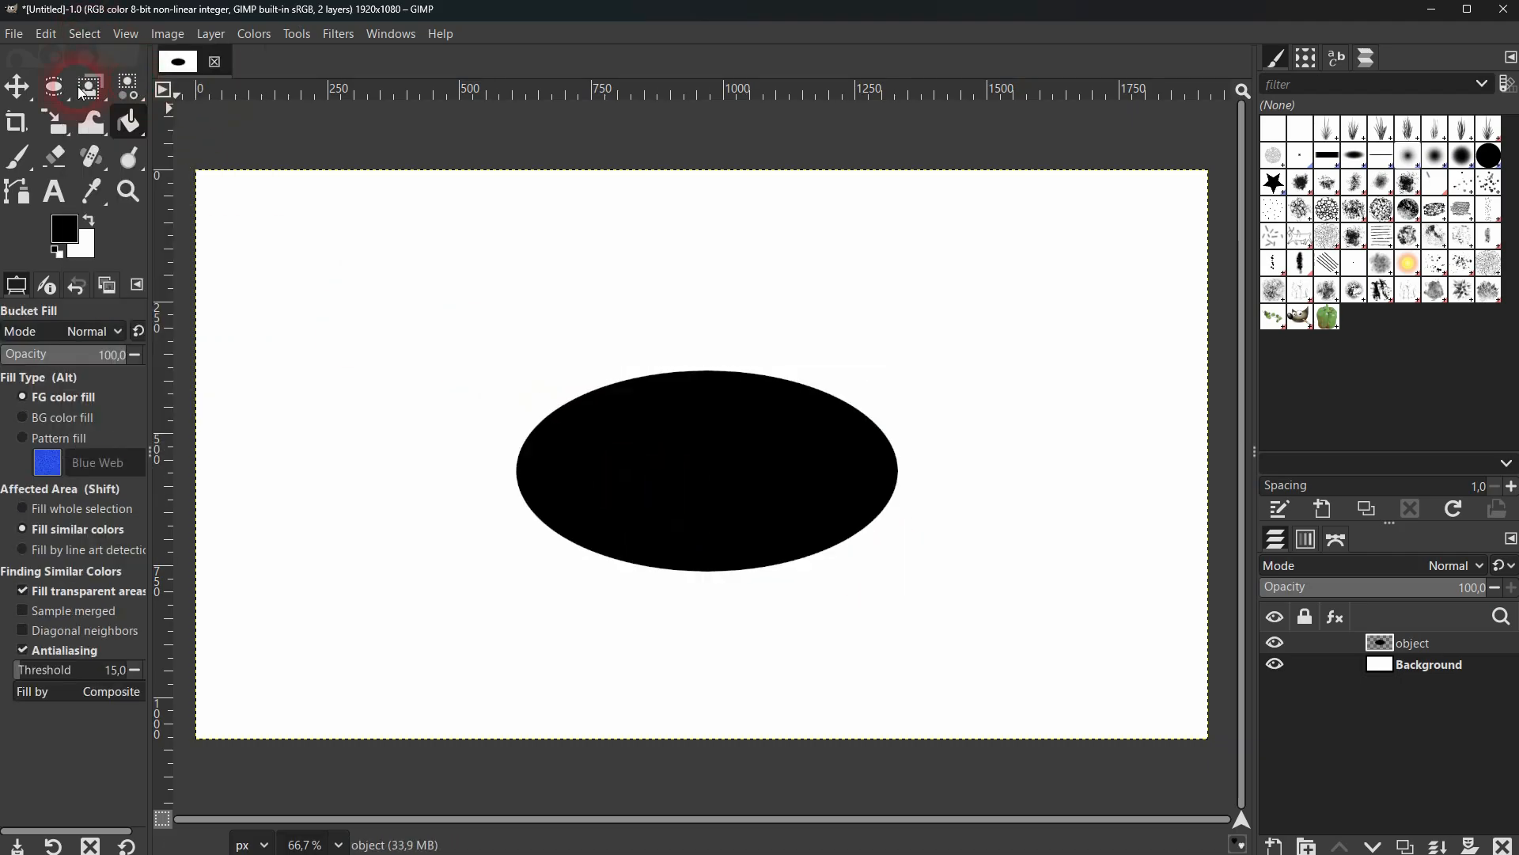
click(35, 95)
drag(818, 505, 864, 525)
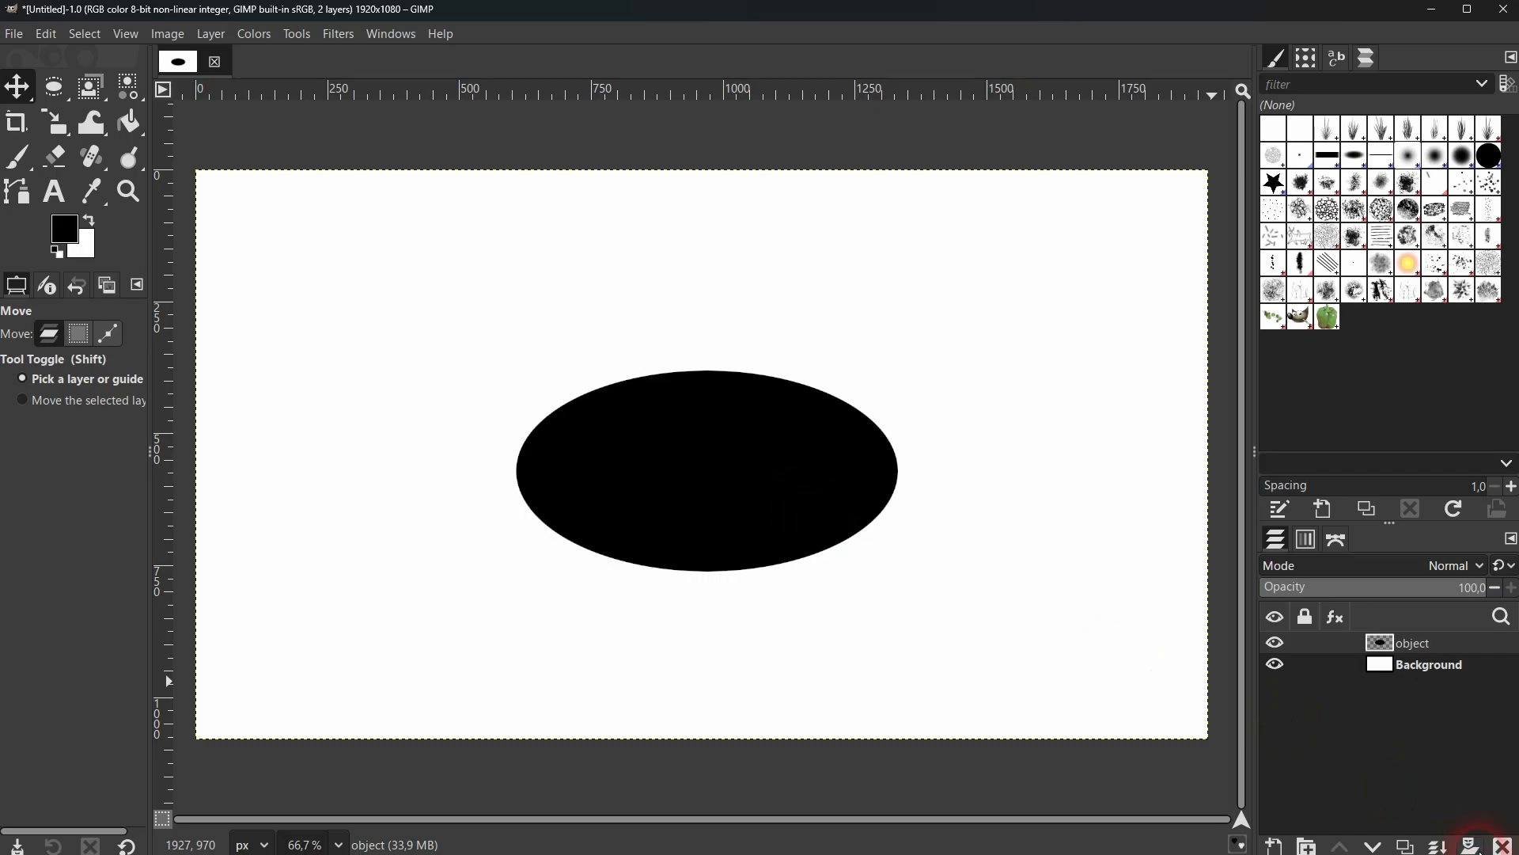
Add a white (full opacity) mask to the object layer and paint a black diagonal stroke across the ellipse on it
click(1472, 845)
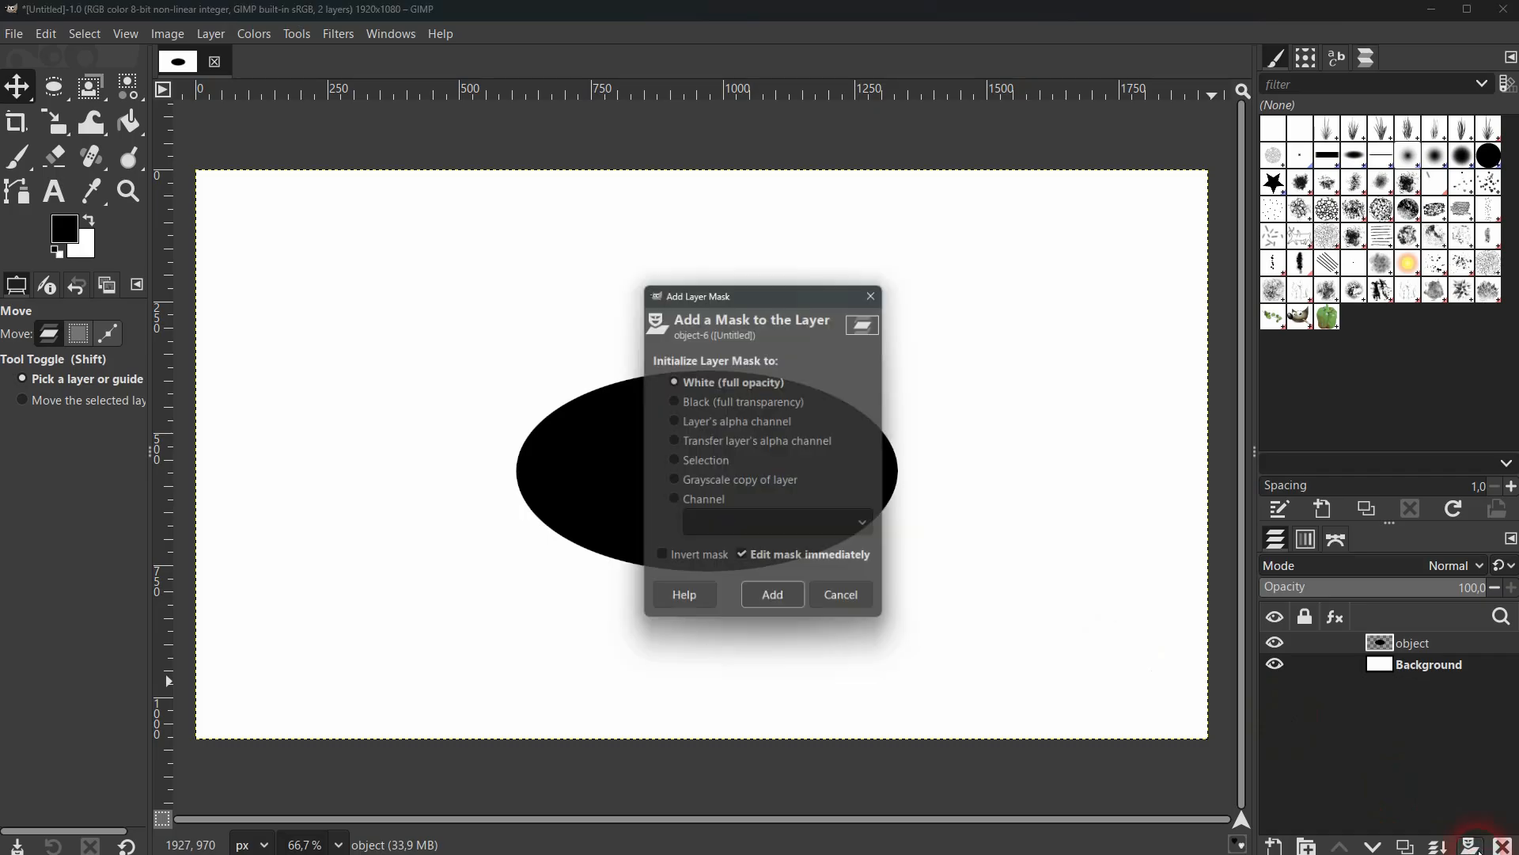
click(774, 606)
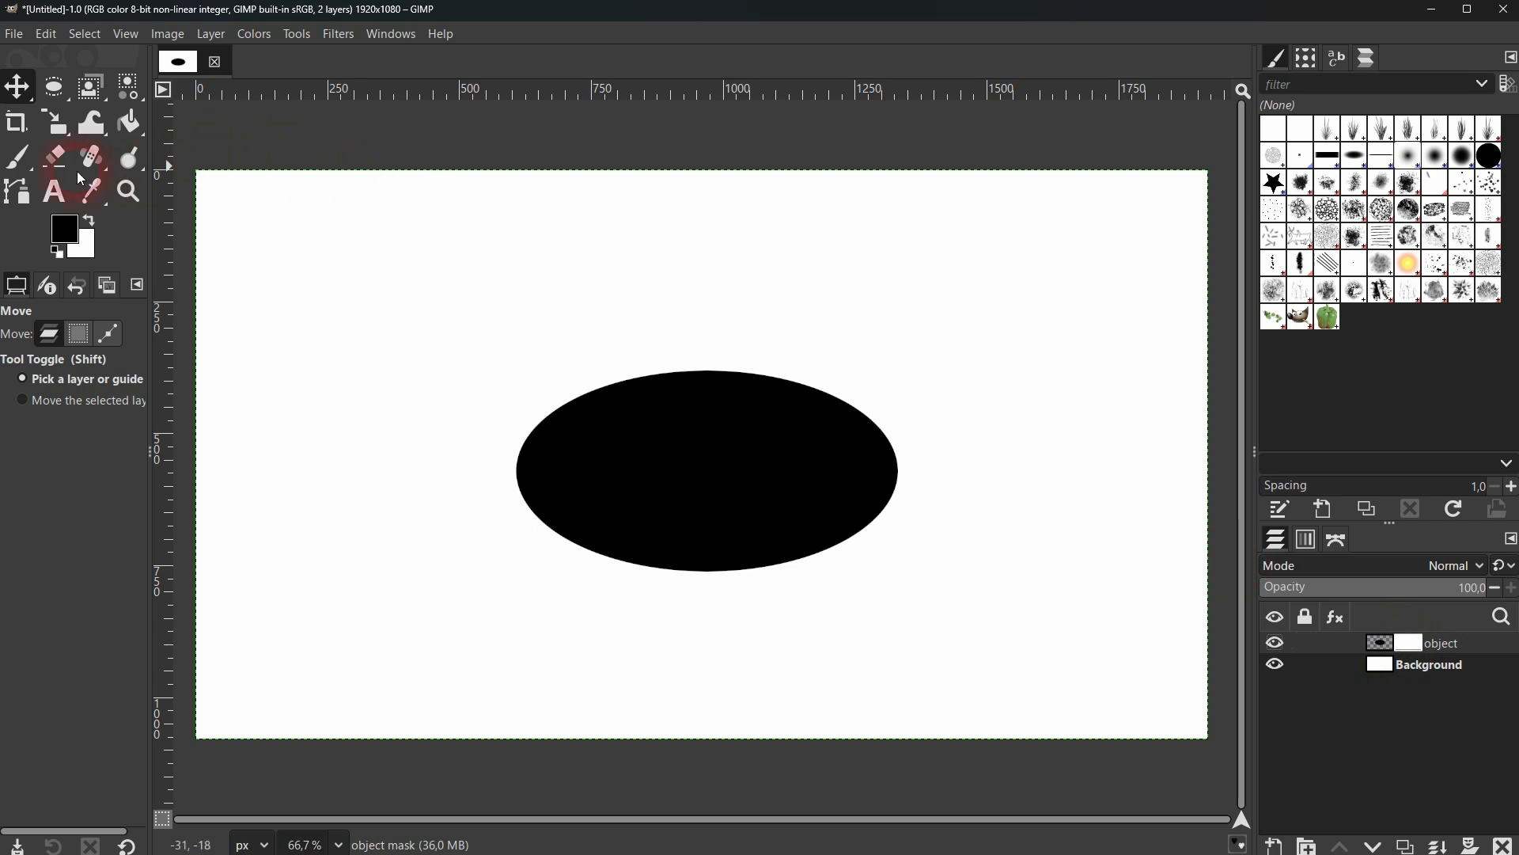
click(11, 164)
drag(800, 340, 569, 643)
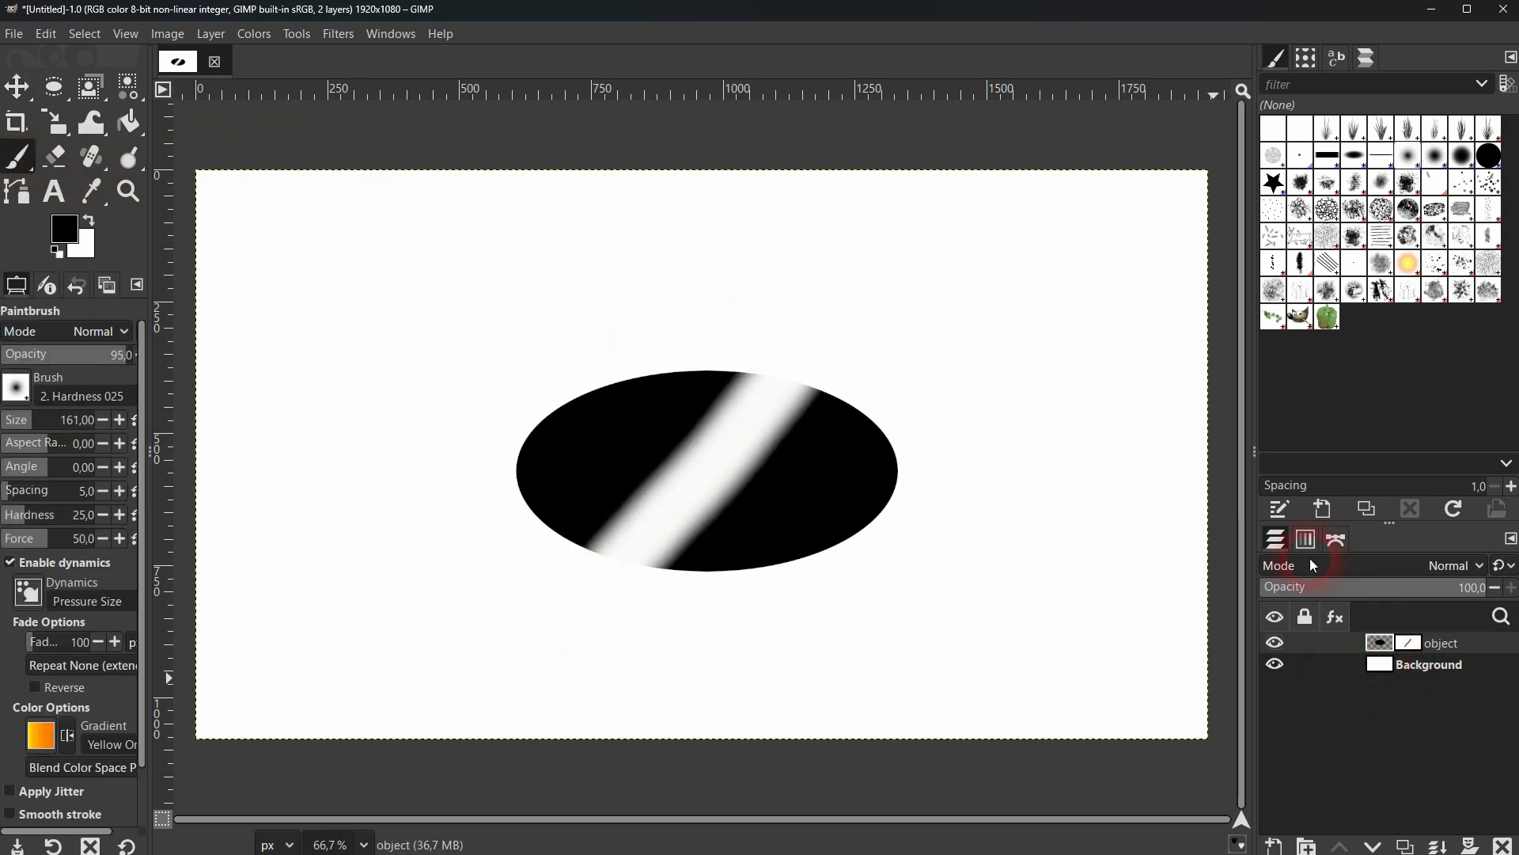
Paint a black diagonal stroke on the object layer itself, and brush more of the ellipse away on its mask
mouse_move(824, 281)
mouse_down()
mouse_move(653, 537)
mouse_move(507, 685)
mouse_up()
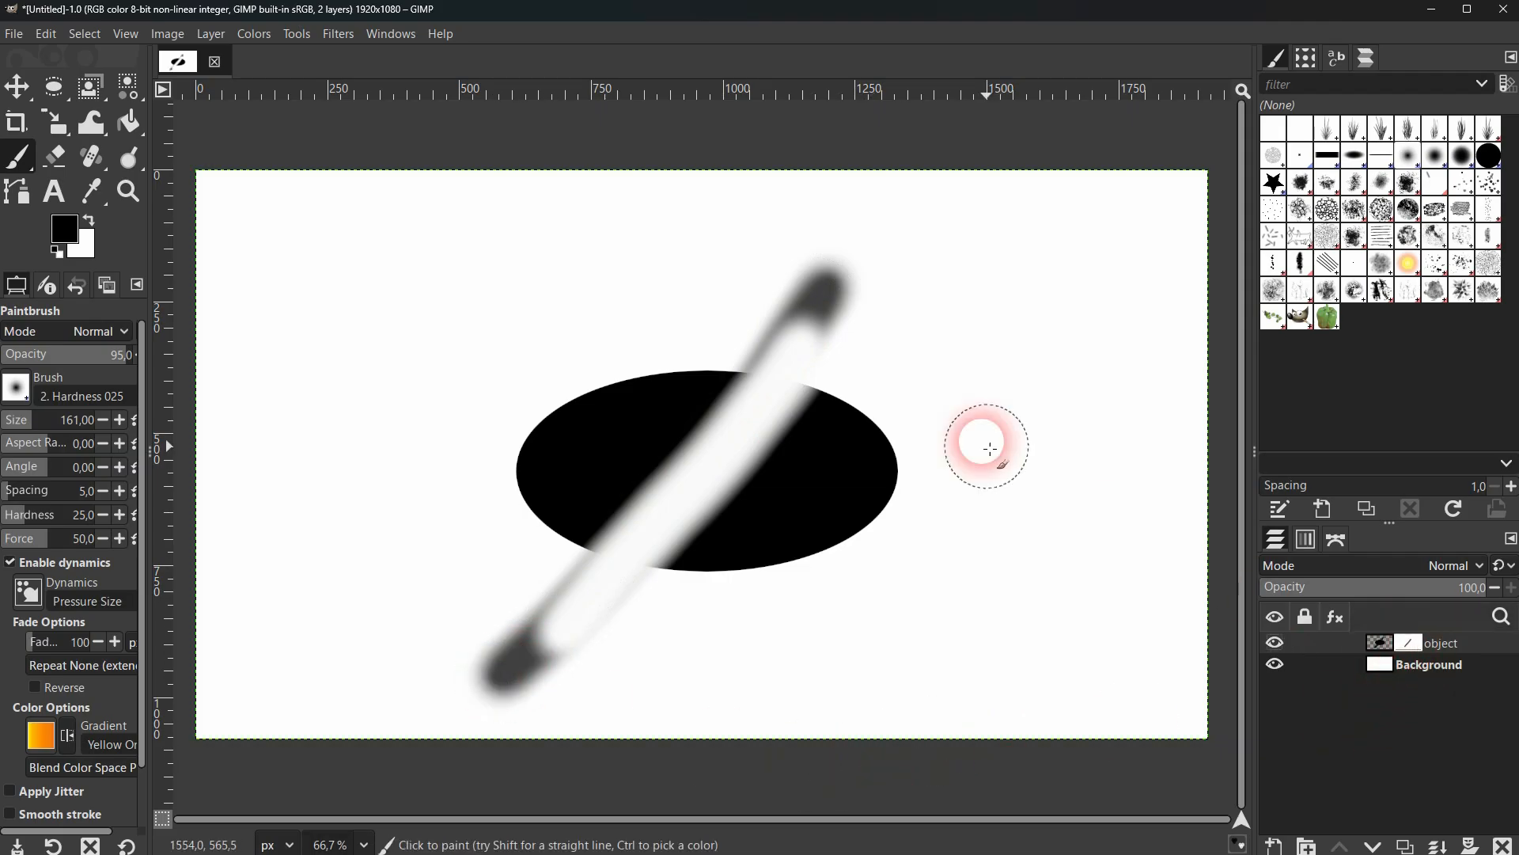
drag(851, 262, 645, 486)
mouse_move(826, 293)
mouse_down()
mouse_move(834, 339)
mouse_move(837, 264)
mouse_move(767, 382)
mouse_move(817, 334)
mouse_move(740, 476)
mouse_move(602, 479)
mouse_move(668, 508)
mouse_move(600, 647)
mouse_move(532, 682)
mouse_move(478, 658)
mouse_move(518, 639)
mouse_move(653, 638)
mouse_move(557, 596)
mouse_move(796, 657)
mouse_move(922, 638)
mouse_up()
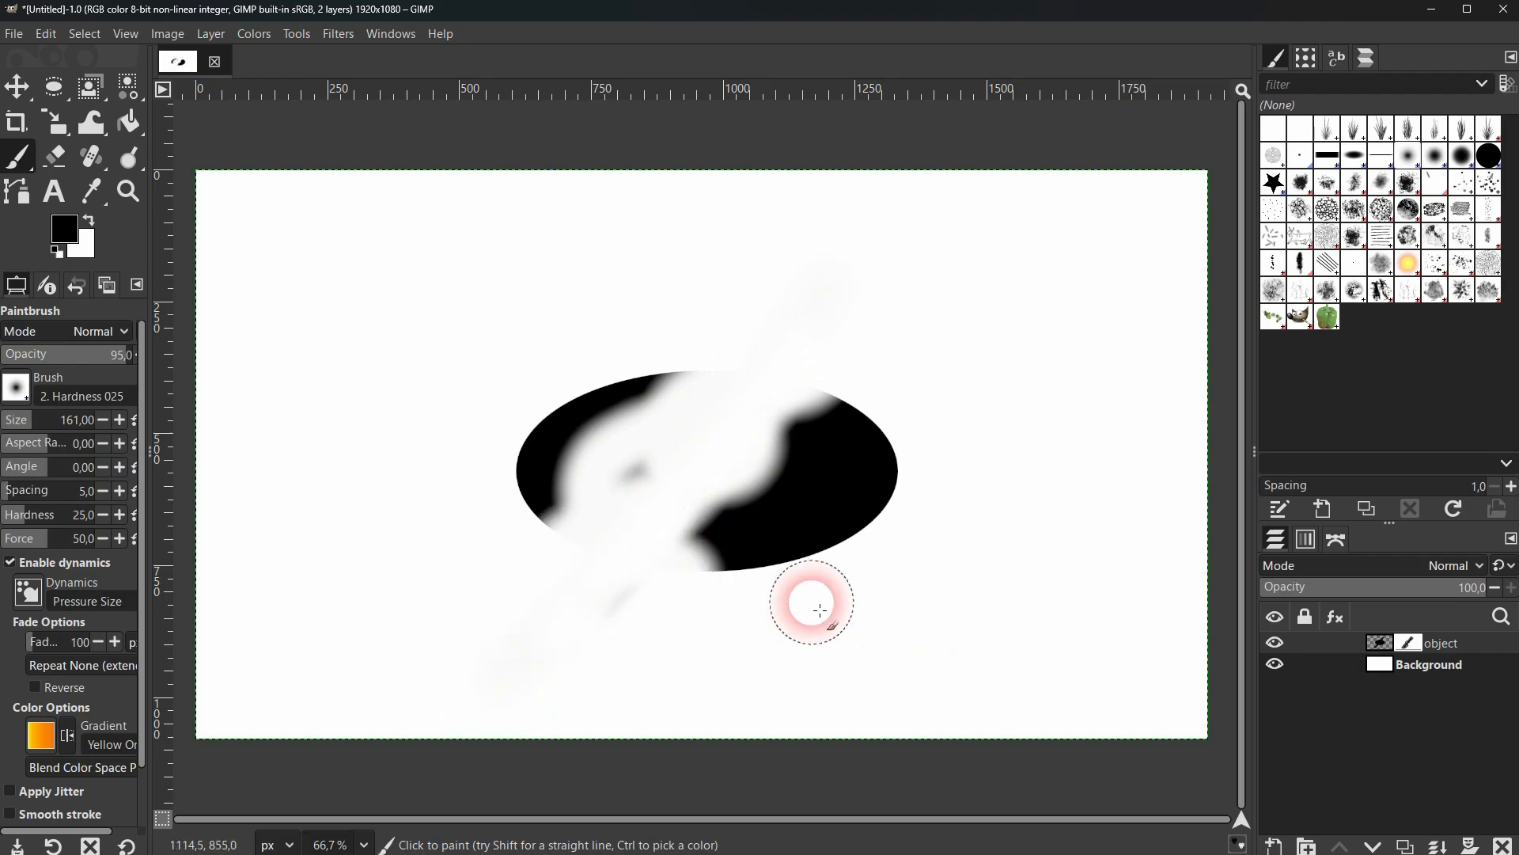
Delete the object layer together with its mask
click(1408, 651)
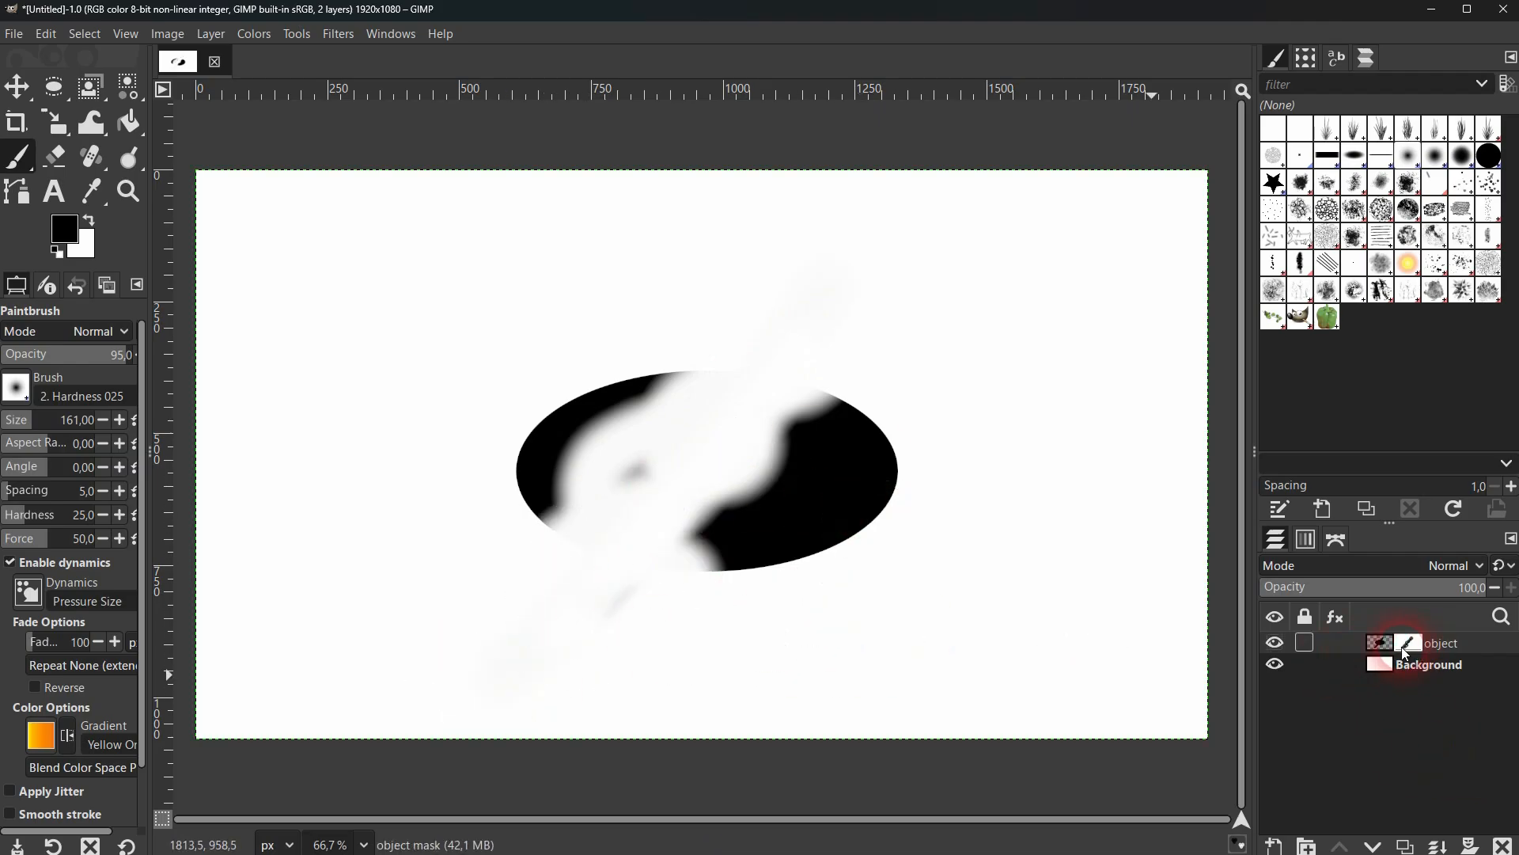
click(1503, 845)
click(1504, 845)
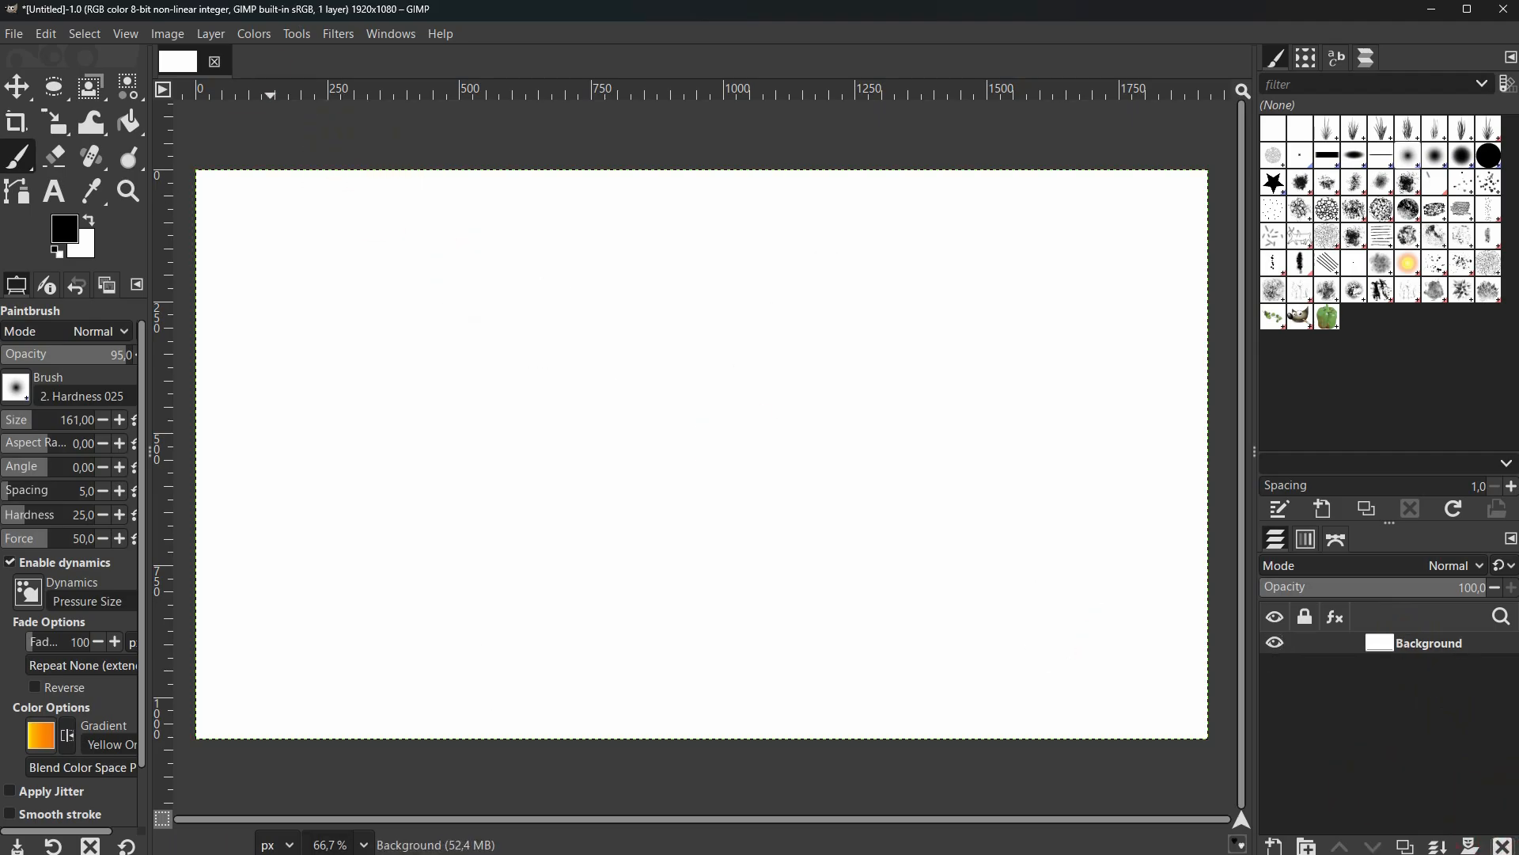
Import the 266 KB JPG of the Pepsi can from the Downloads folder as a new layer and name it img
drag(16, 0, 285, 11)
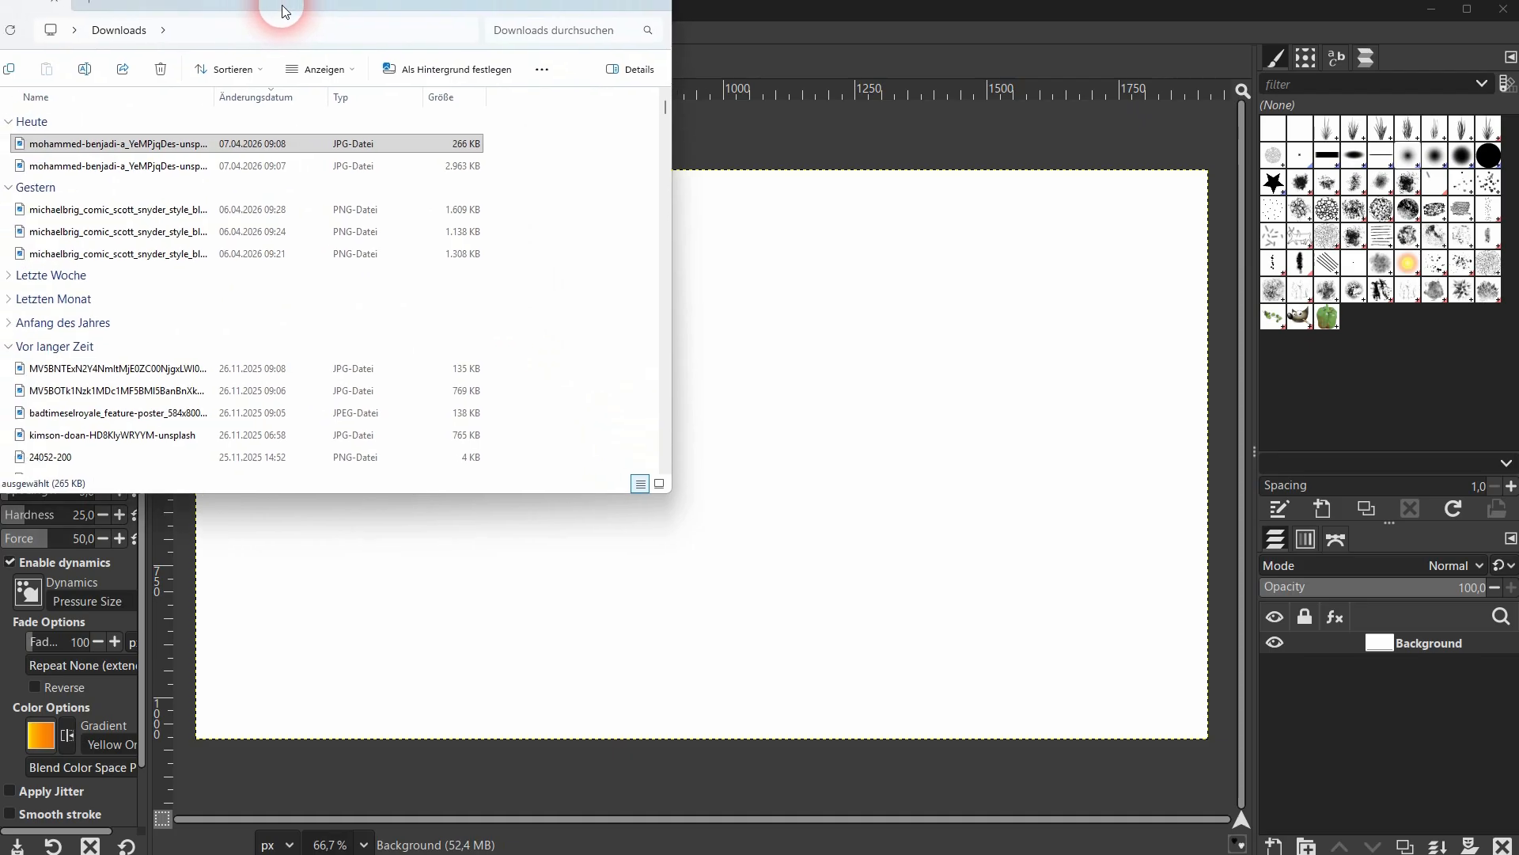
click(135, 151)
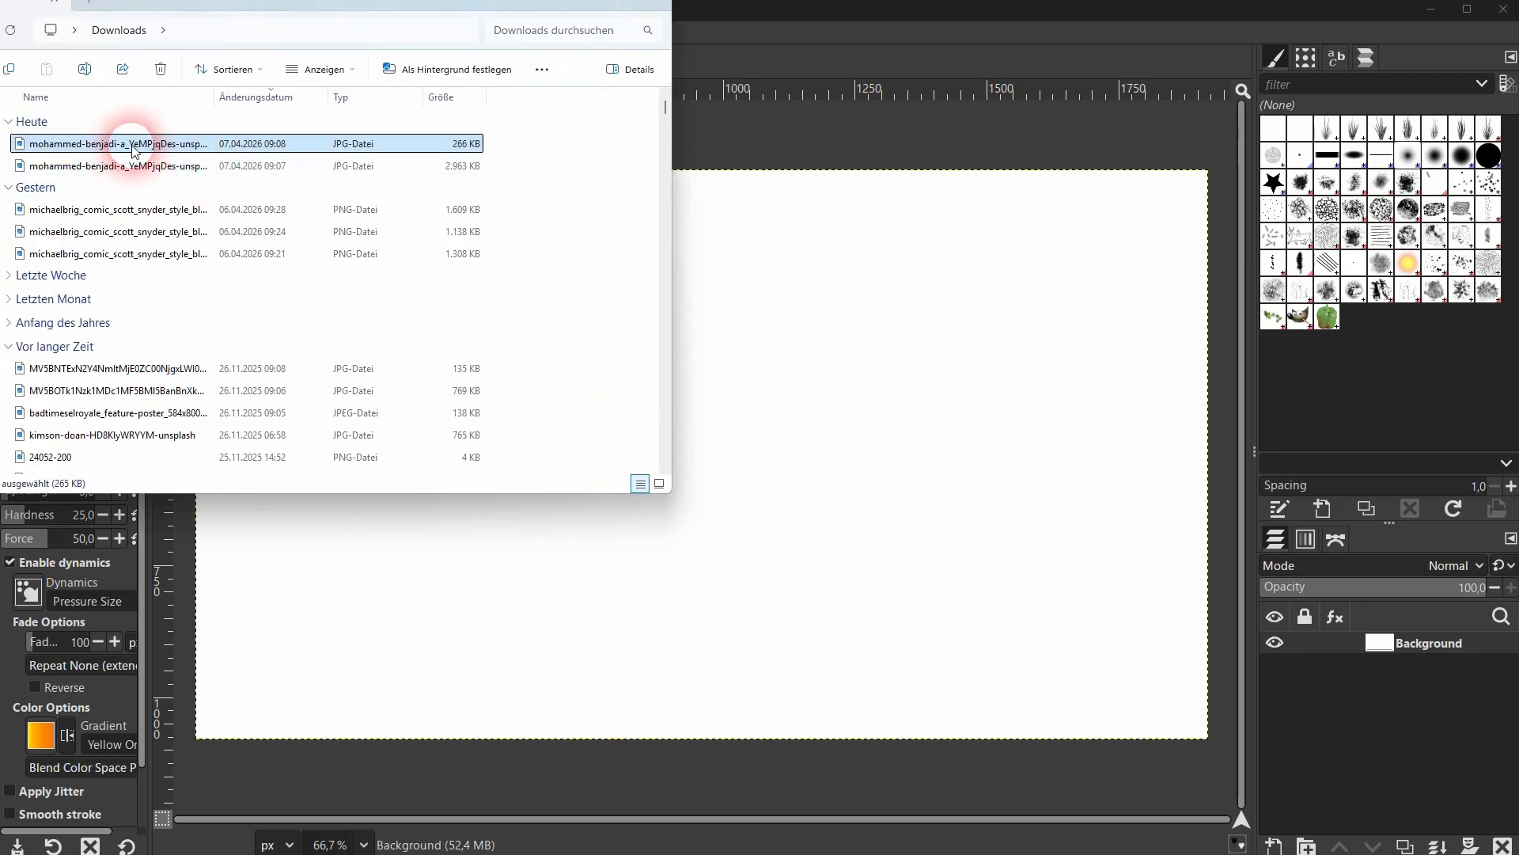
drag(133, 151, 855, 380)
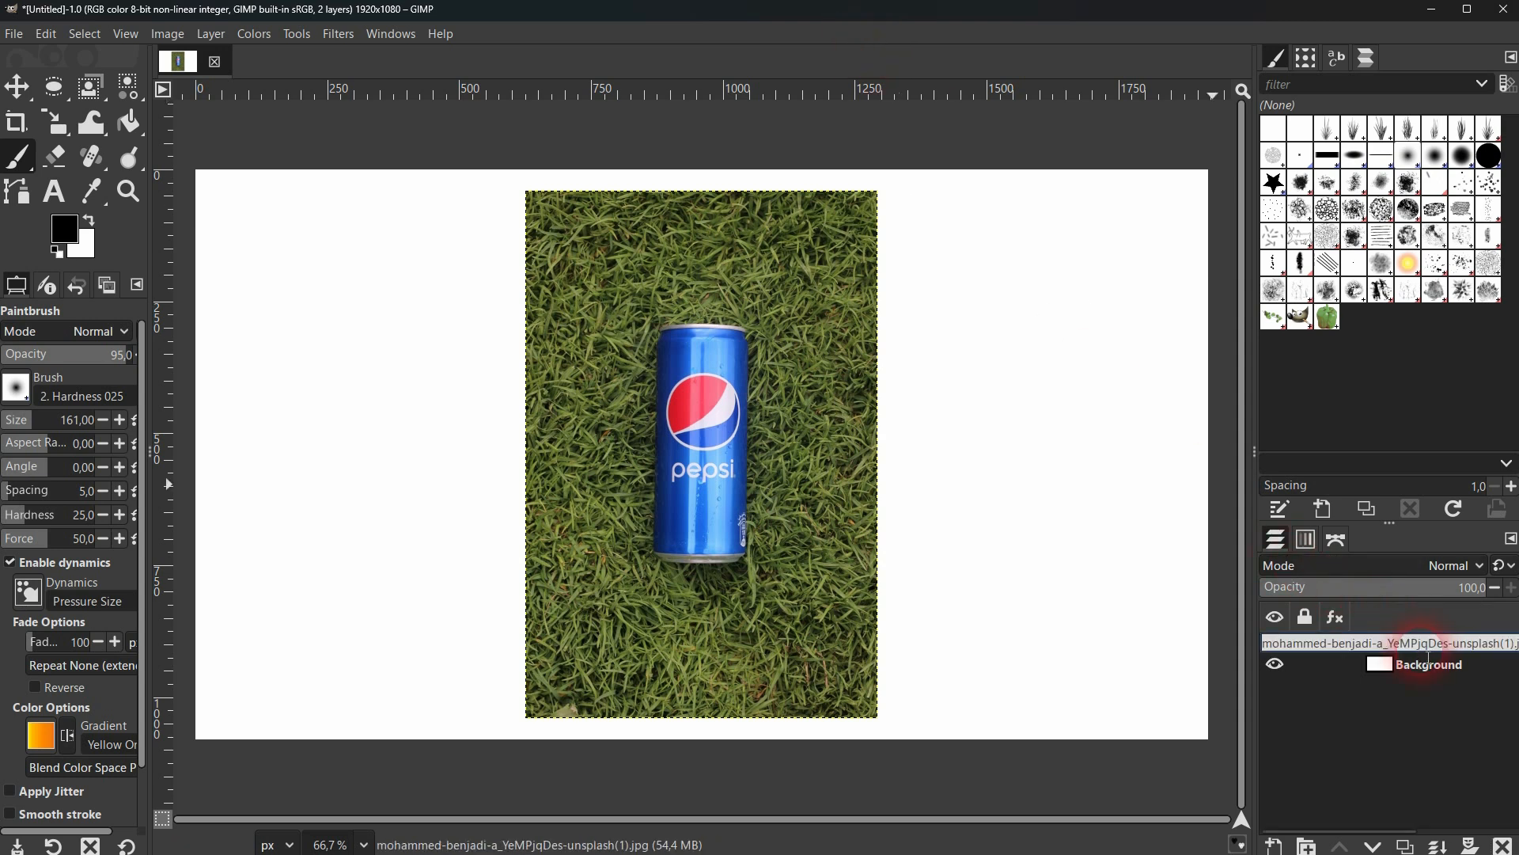
text(img)
key(Return)
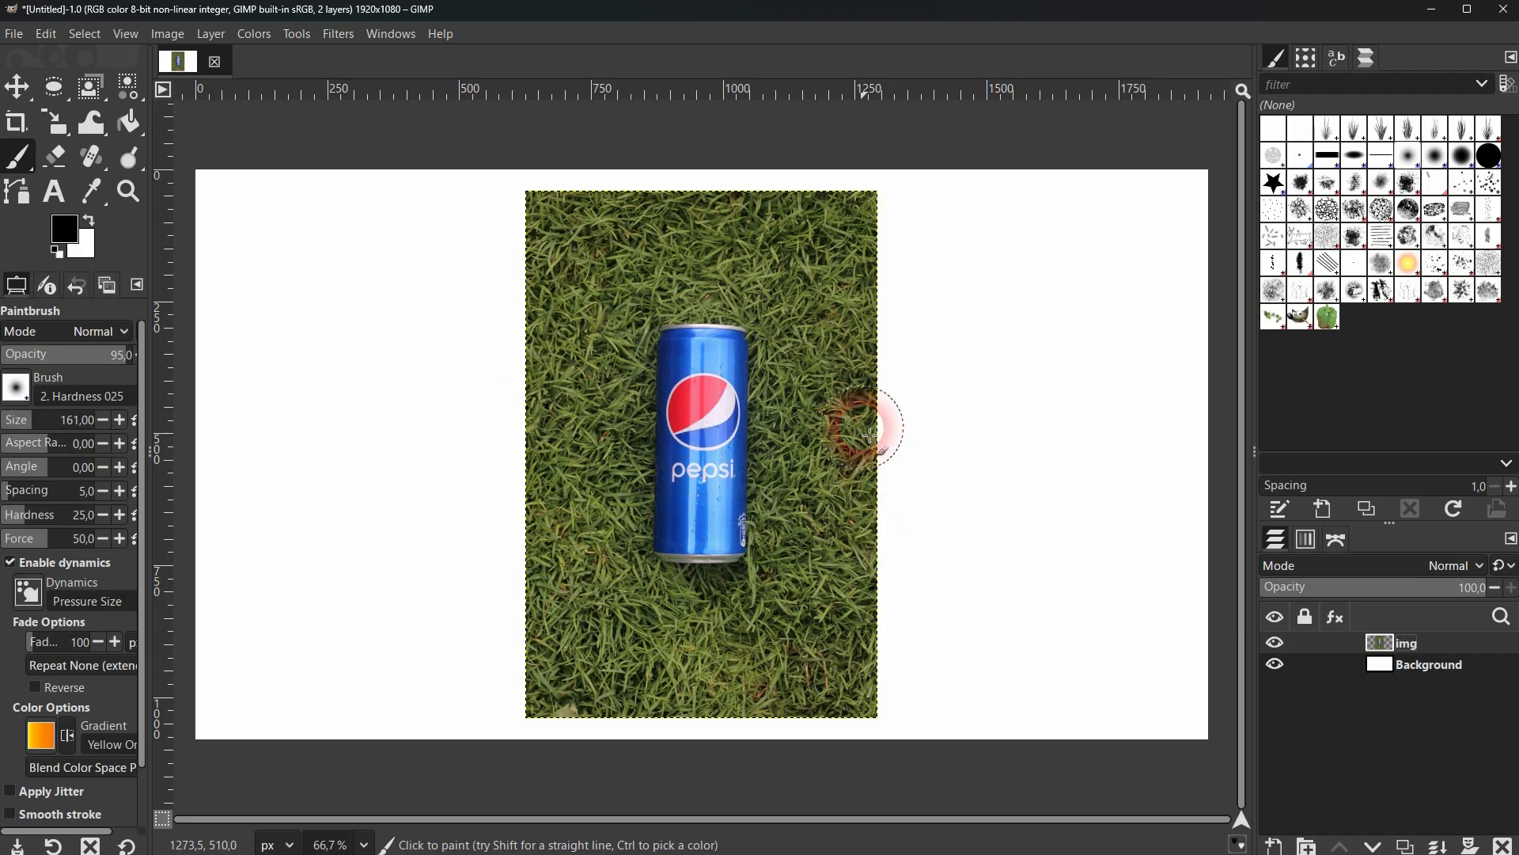
Paint black strokes diagonally across the can directly on the img layer, and undo them
mouse_move(803, 368)
mouse_down()
mouse_move(614, 520)
mouse_move(905, 295)
mouse_up()
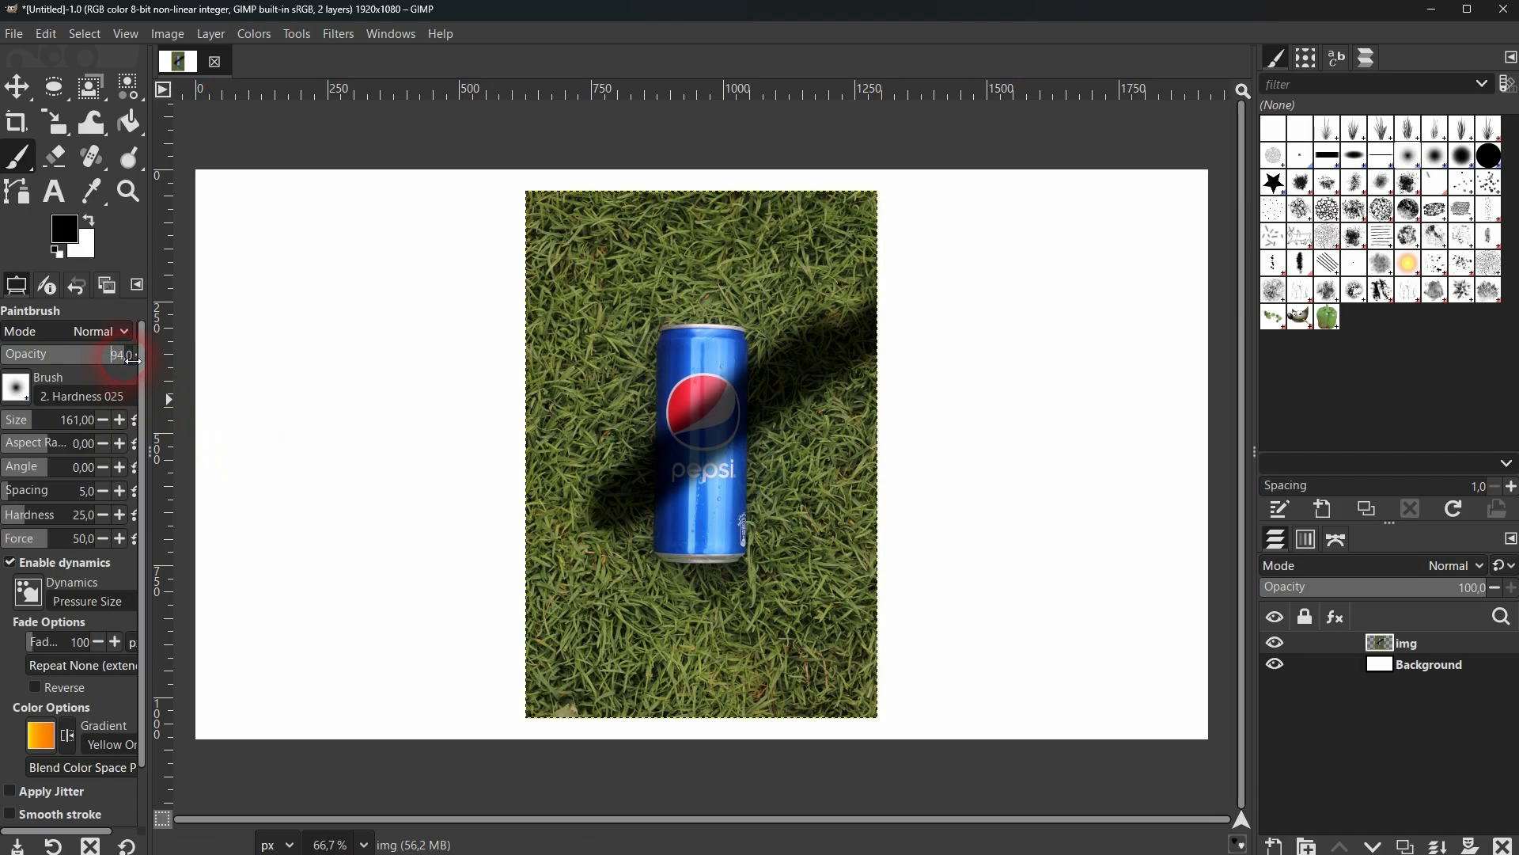
mouse_move(796, 356)
mouse_down()
mouse_move(594, 499)
mouse_move(797, 345)
mouse_move(830, 340)
mouse_up()
key(ctrl)
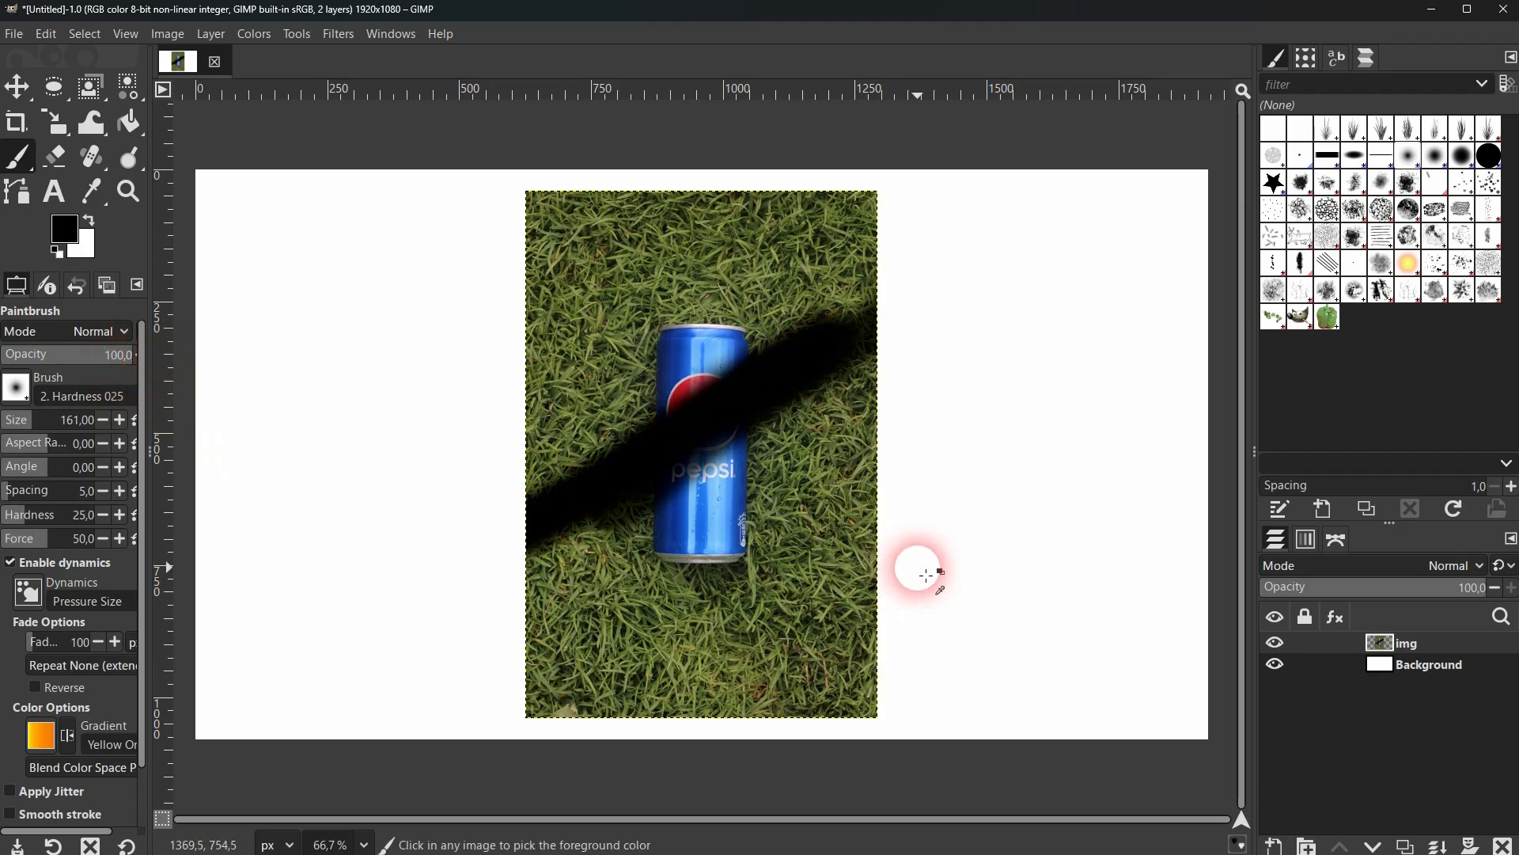
key(ctrl+z)
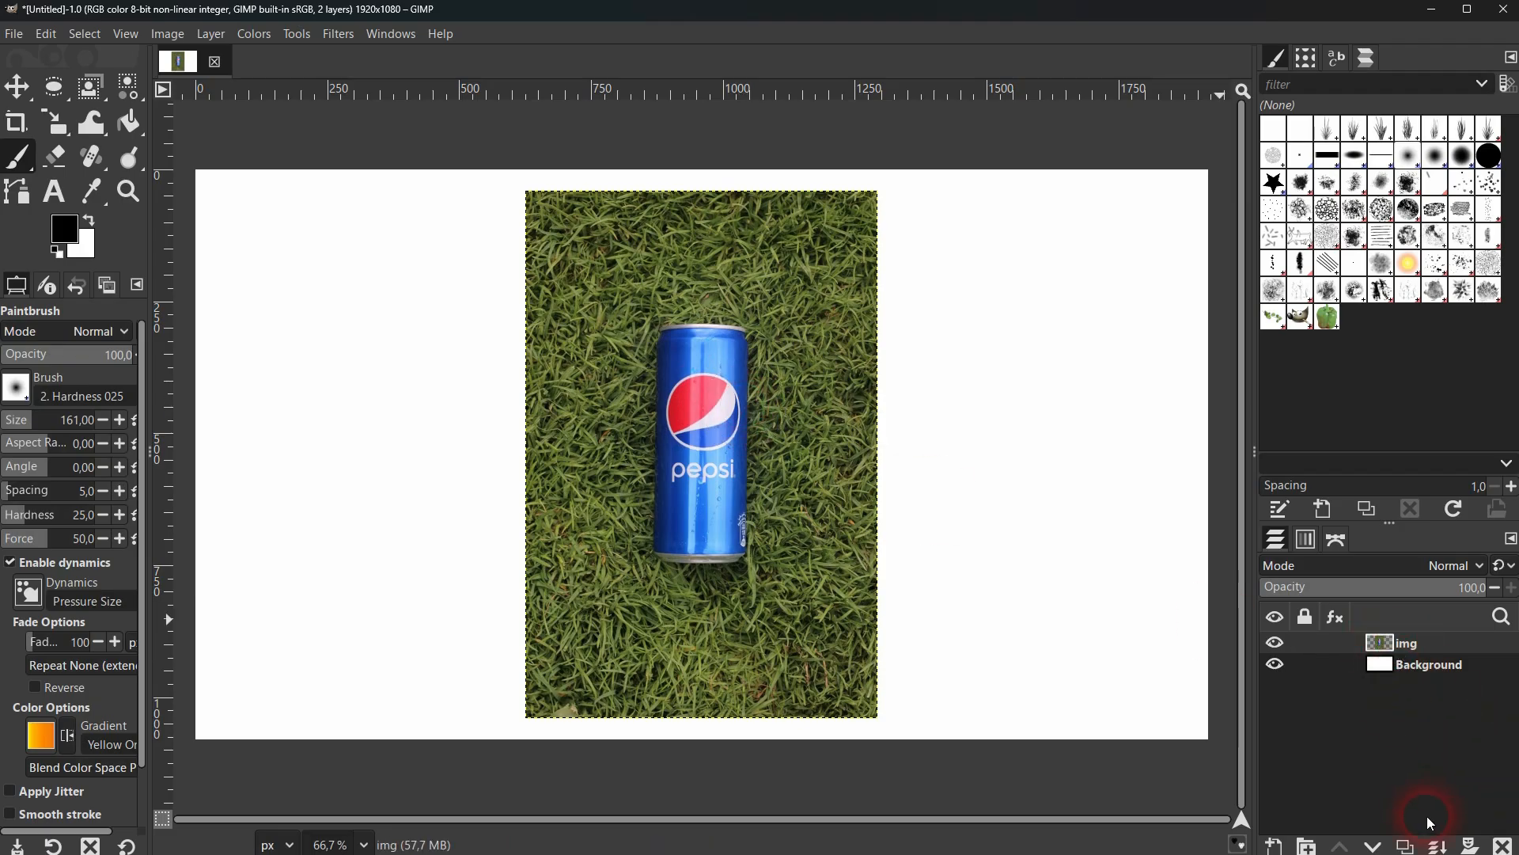
Add a white (full opacity) mask to the img layer, and paint and undo a black diagonal stroke on it
click(1472, 846)
click(725, 385)
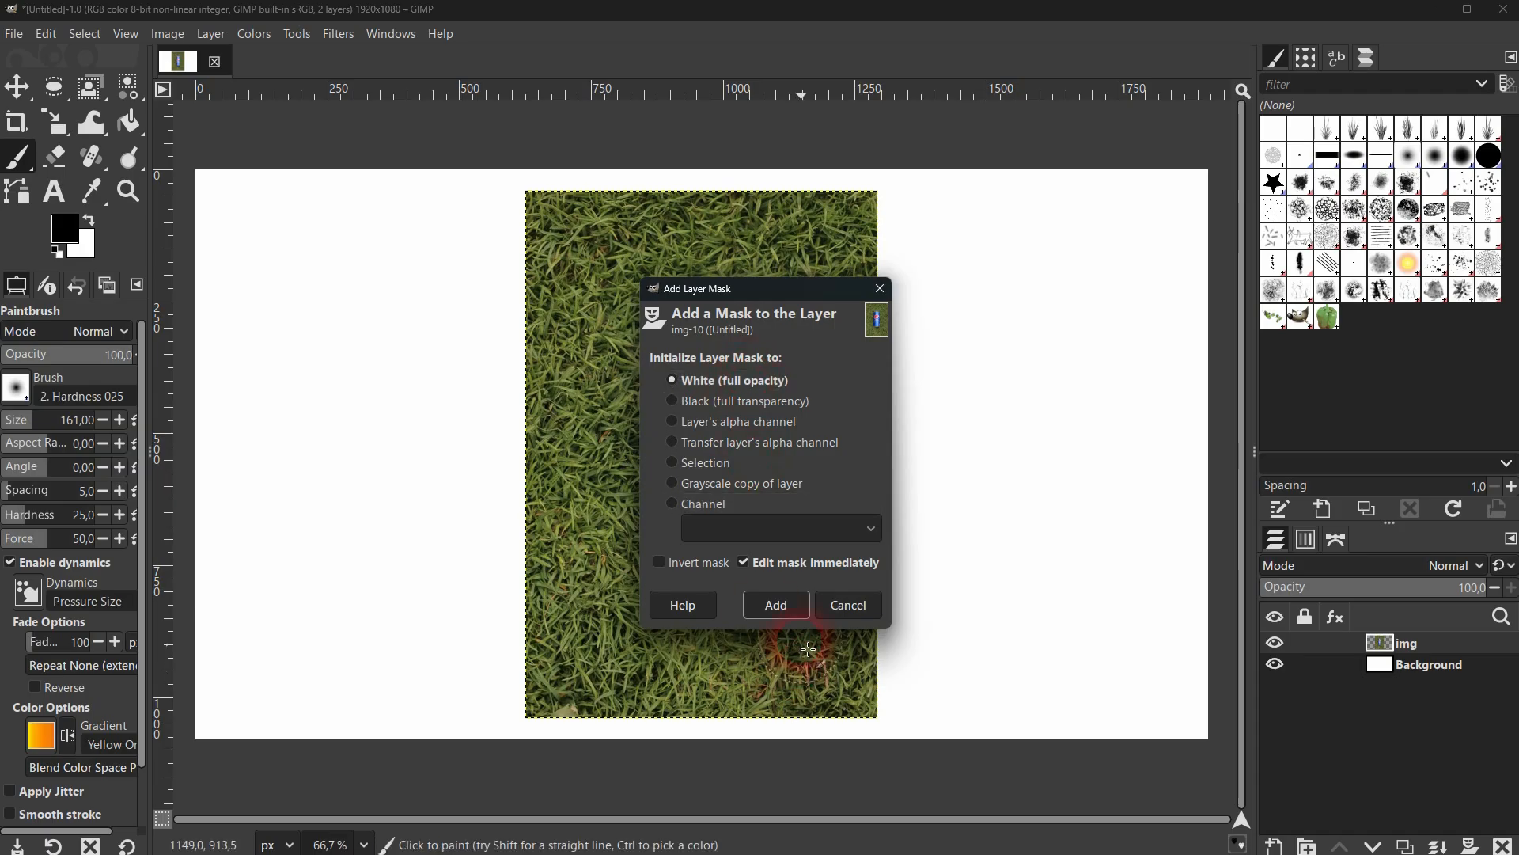
click(774, 606)
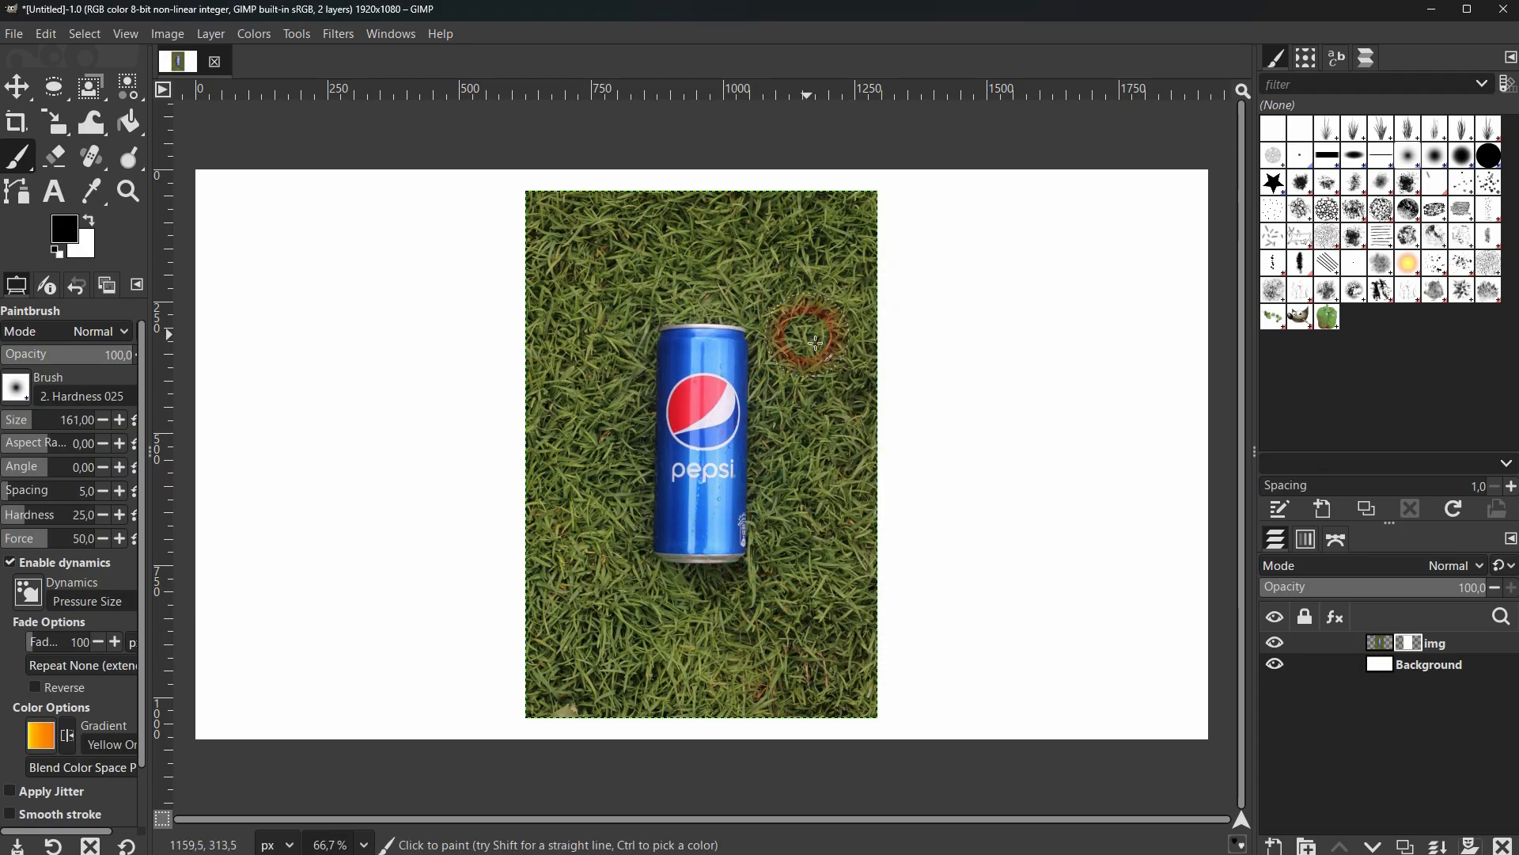
drag(816, 343, 553, 542)
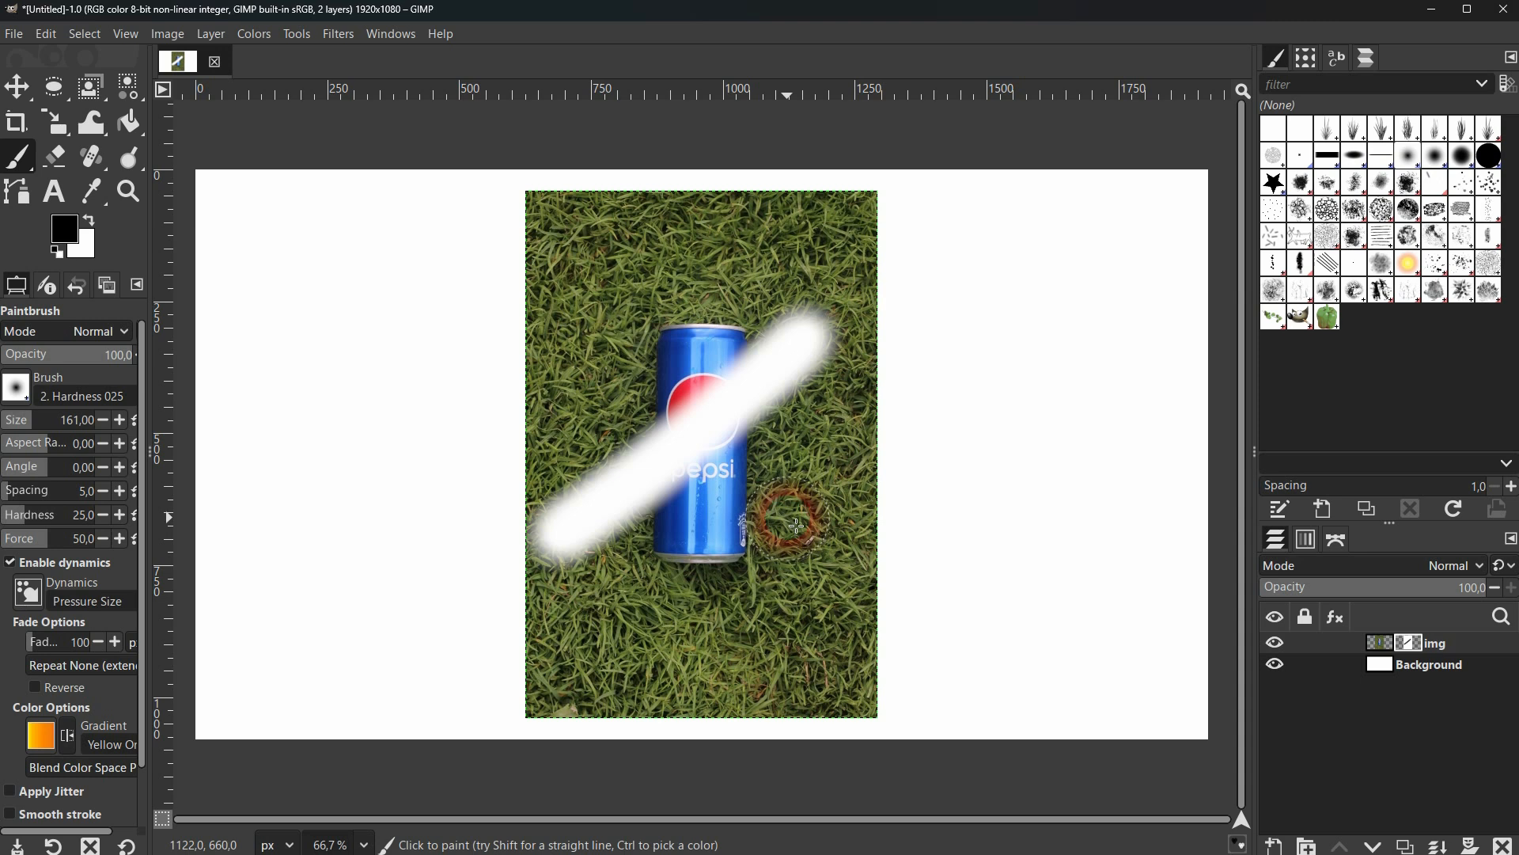
key(ctrl+z)
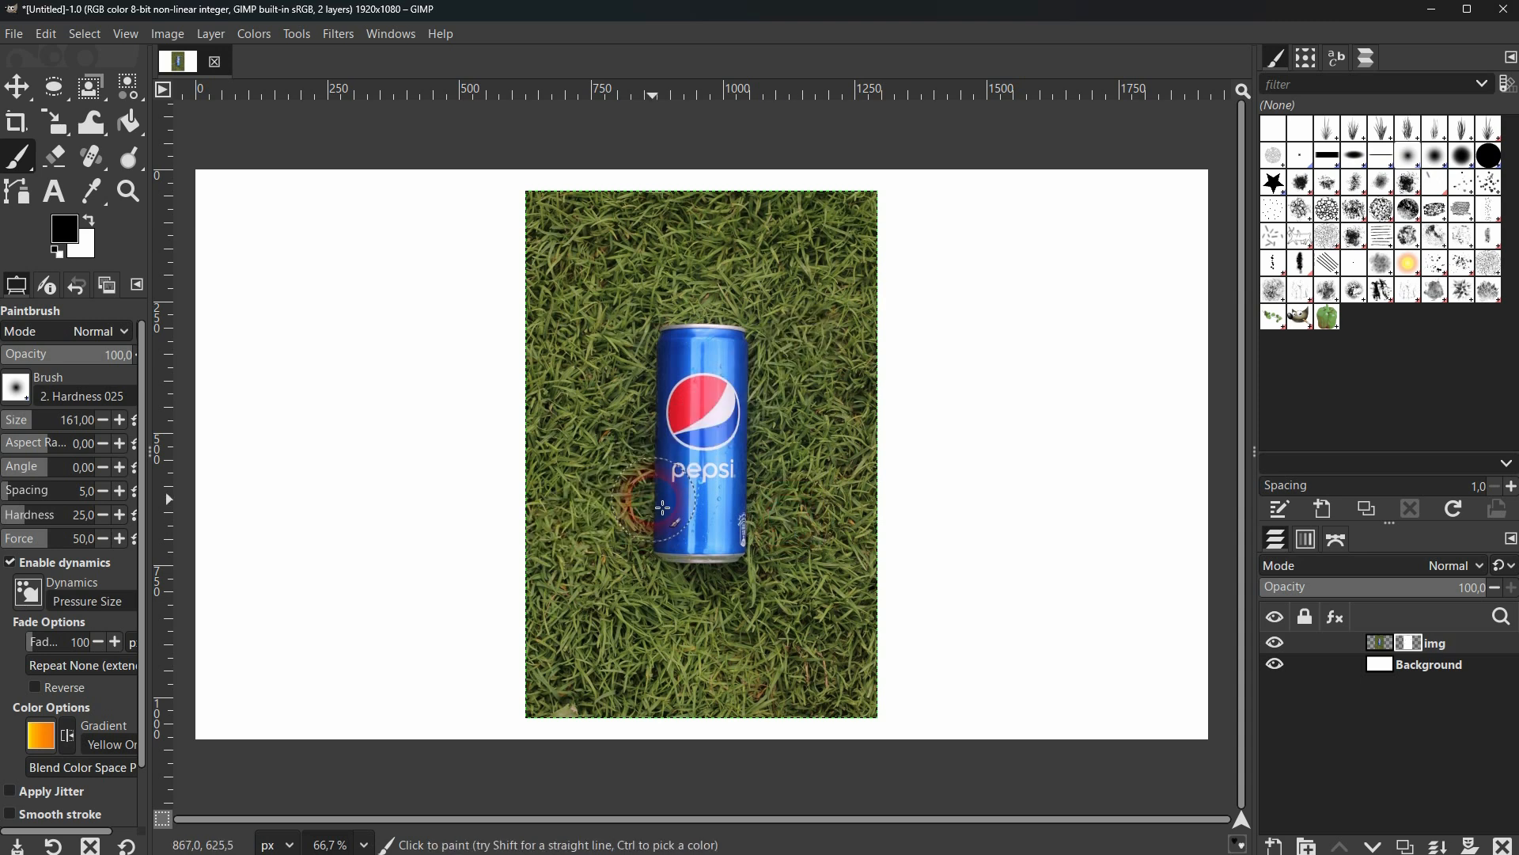
Hide the grass around the can by painting black on the img layer's mask, and delete the mask
scroll(697, 481, up, 5)
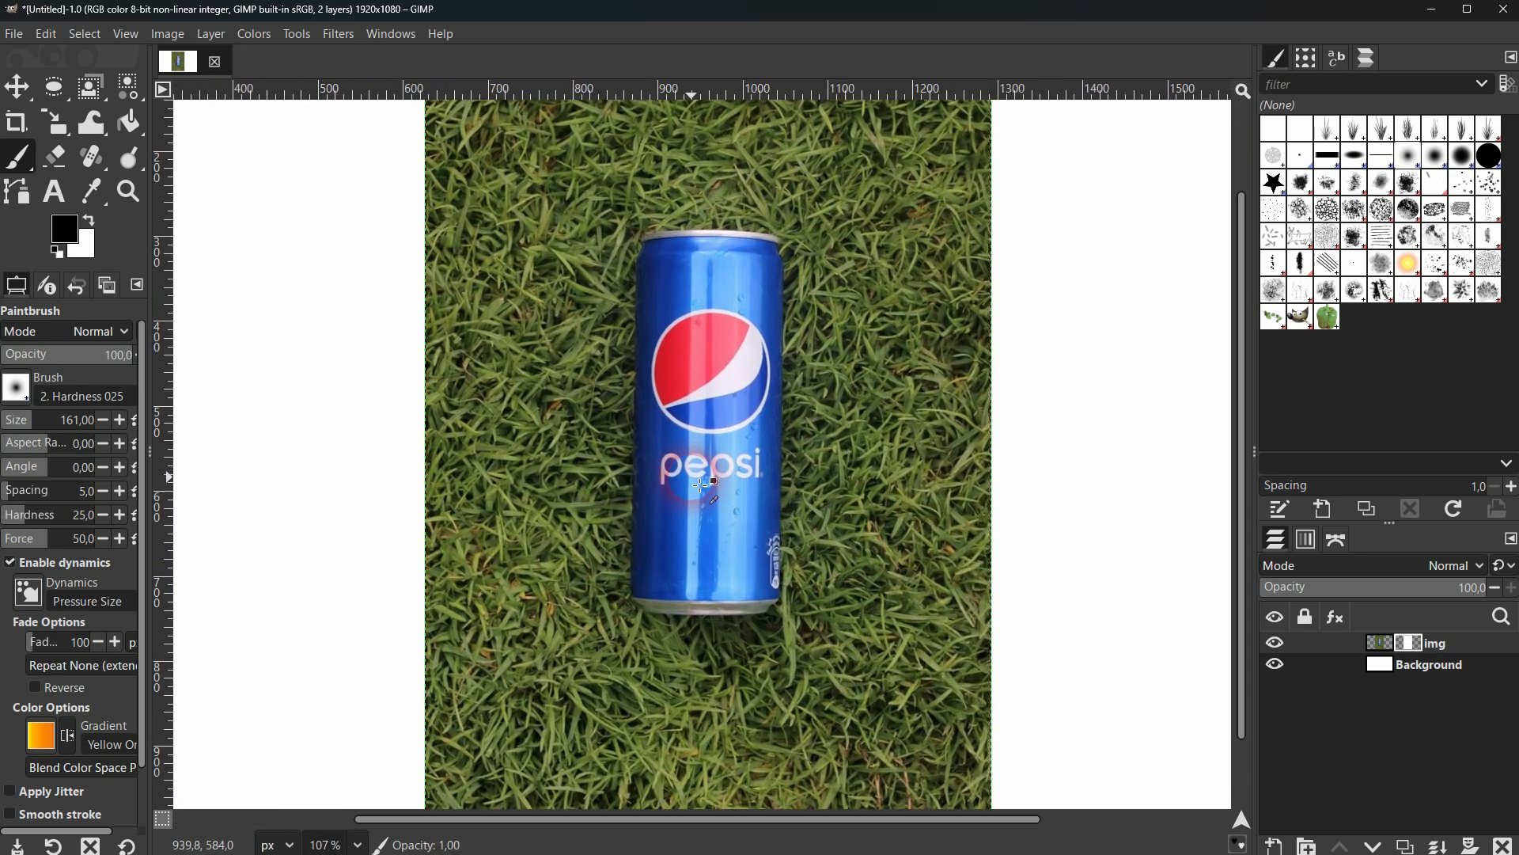
mouse_move(863, 389)
mouse_down()
mouse_move(898, 387)
mouse_move(906, 586)
mouse_move(946, 318)
mouse_move(999, 563)
mouse_move(997, 249)
mouse_move(1029, 426)
mouse_move(1026, 606)
mouse_move(989, 343)
mouse_move(932, 311)
mouse_move(879, 516)
mouse_move(860, 290)
mouse_move(916, 727)
mouse_move(972, 573)
mouse_move(1010, 735)
mouse_move(1048, 608)
mouse_up()
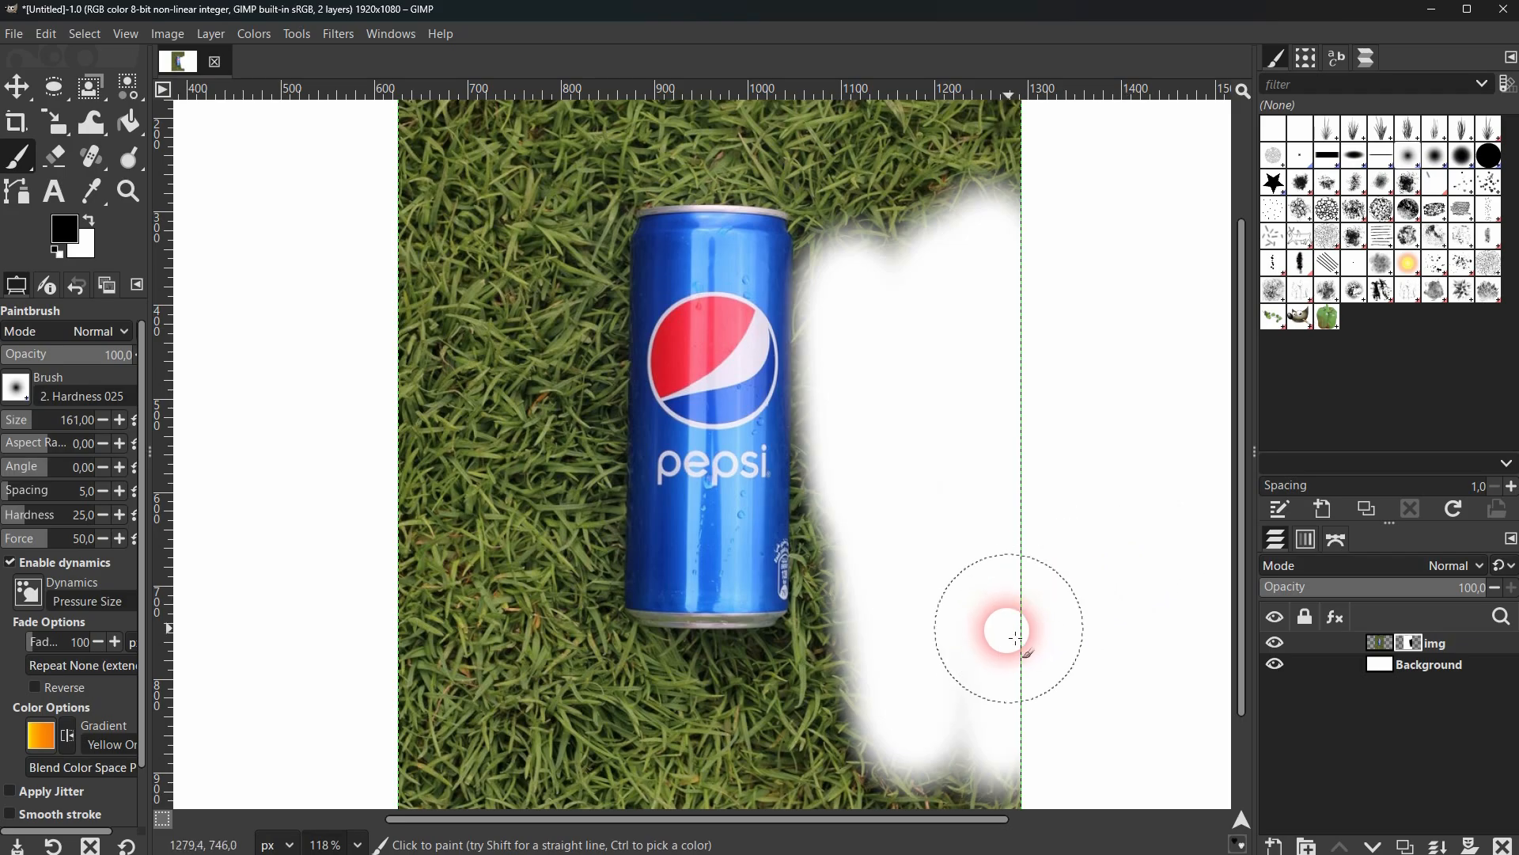
scroll(1001, 647, down, 4)
scroll(993, 647, down, 2)
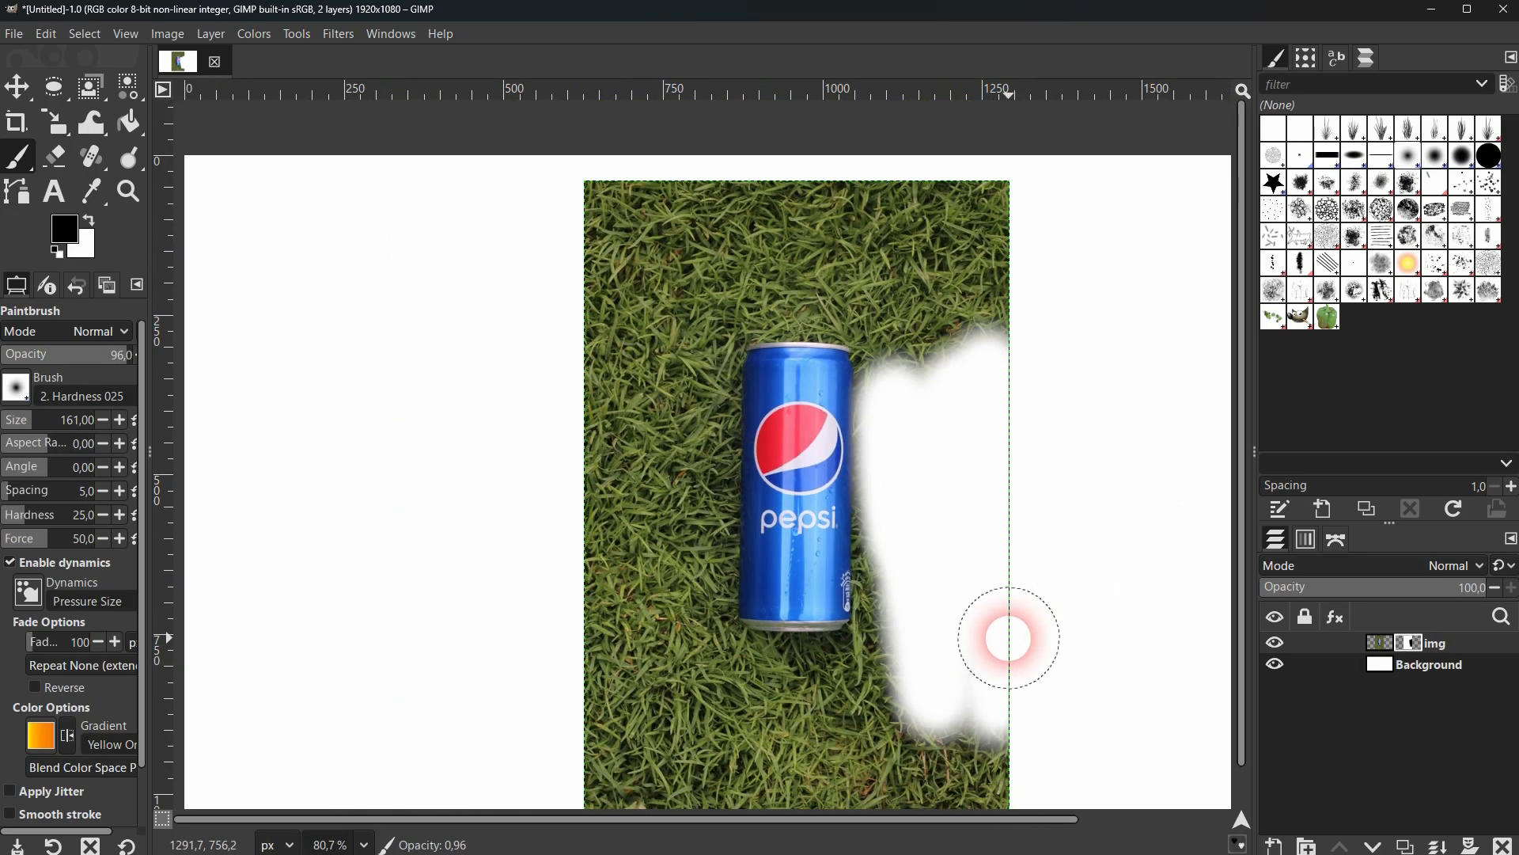
mouse_move(910, 301)
mouse_down()
mouse_move(914, 249)
mouse_move(909, 356)
mouse_move(1005, 237)
mouse_move(957, 341)
mouse_move(960, 169)
mouse_move(672, 176)
mouse_move(563, 224)
mouse_move(937, 234)
mouse_move(792, 267)
mouse_move(543, 278)
mouse_move(824, 261)
mouse_move(915, 302)
mouse_move(702, 314)
mouse_move(702, 583)
mouse_move(722, 697)
mouse_move(915, 654)
mouse_move(744, 684)
mouse_move(885, 661)
mouse_move(910, 511)
mouse_move(892, 332)
mouse_move(902, 248)
mouse_move(587, 476)
mouse_move(621, 316)
mouse_move(654, 553)
mouse_move(645, 754)
mouse_move(666, 687)
mouse_up()
scroll(666, 686, down, 1)
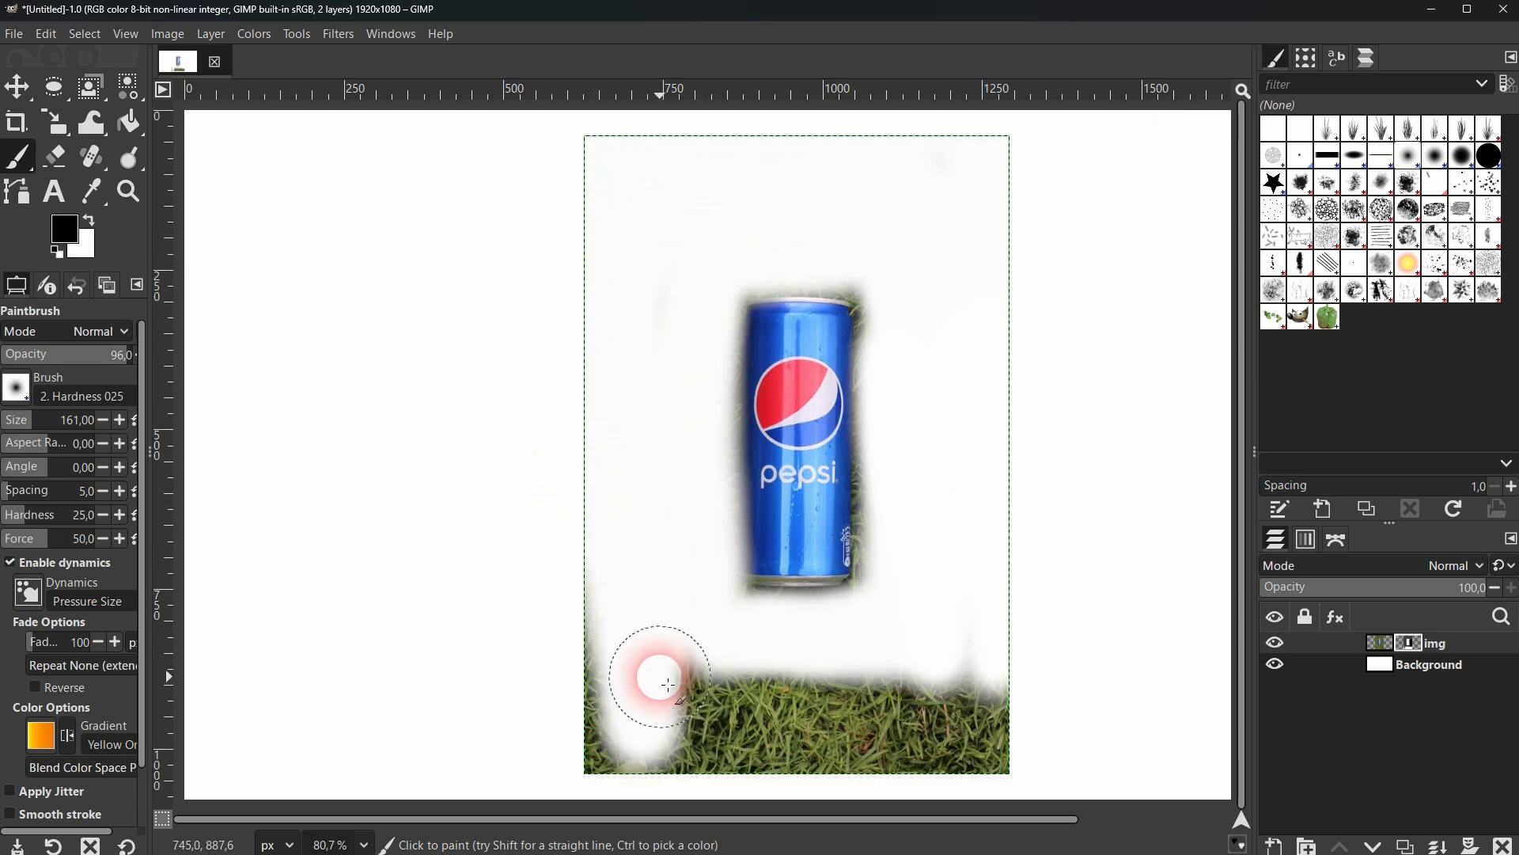
mouse_move(1085, 700)
mouse_down()
mouse_move(604, 697)
mouse_move(669, 756)
mouse_move(1073, 767)
mouse_move(573, 761)
mouse_move(585, 562)
mouse_move(613, 571)
mouse_move(716, 734)
mouse_move(540, 612)
mouse_move(710, 624)
mouse_move(758, 714)
mouse_move(1054, 728)
mouse_move(975, 605)
mouse_move(994, 399)
mouse_move(972, 648)
mouse_move(945, 696)
mouse_move(908, 592)
mouse_move(902, 292)
mouse_move(898, 340)
mouse_move(897, 292)
mouse_move(1170, 532)
mouse_move(1038, 547)
mouse_move(1021, 629)
mouse_move(1047, 603)
mouse_move(1007, 604)
mouse_up()
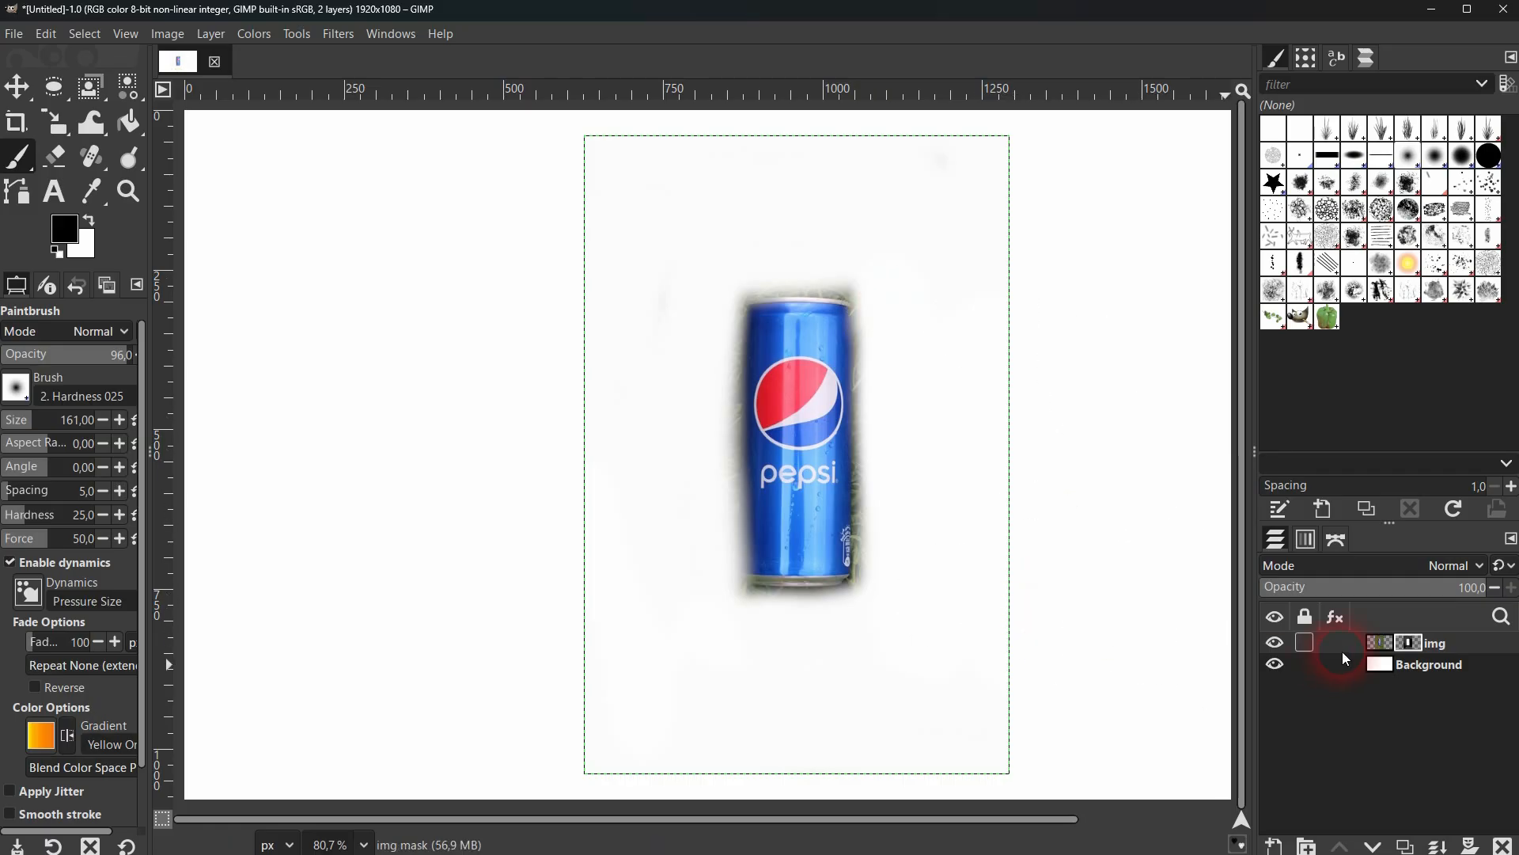
click(1506, 846)
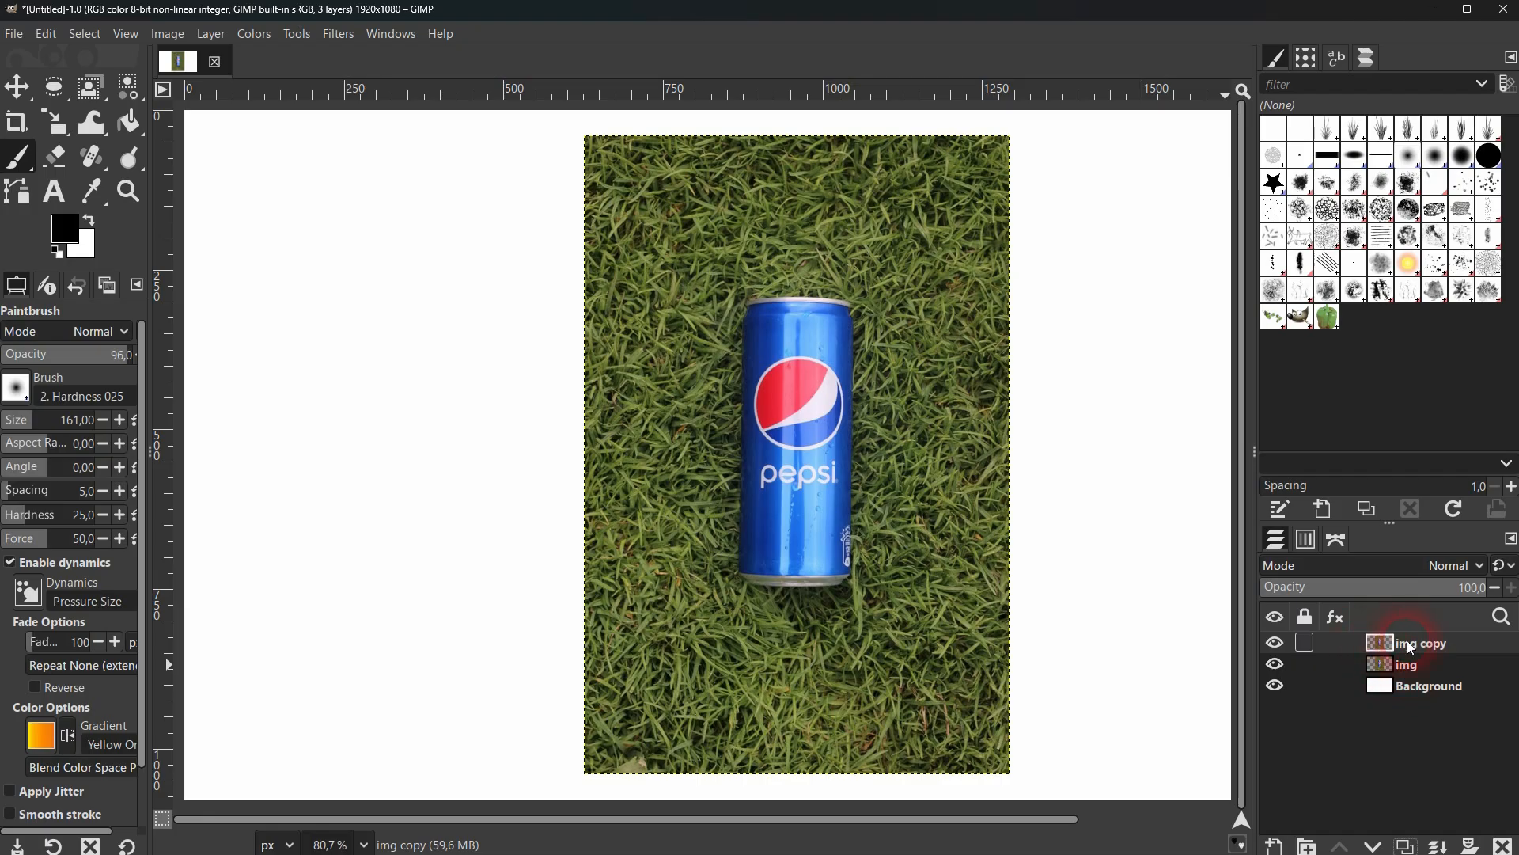
Desaturate the duplicated img copy layer with a Saturation scale of 0
click(255, 35)
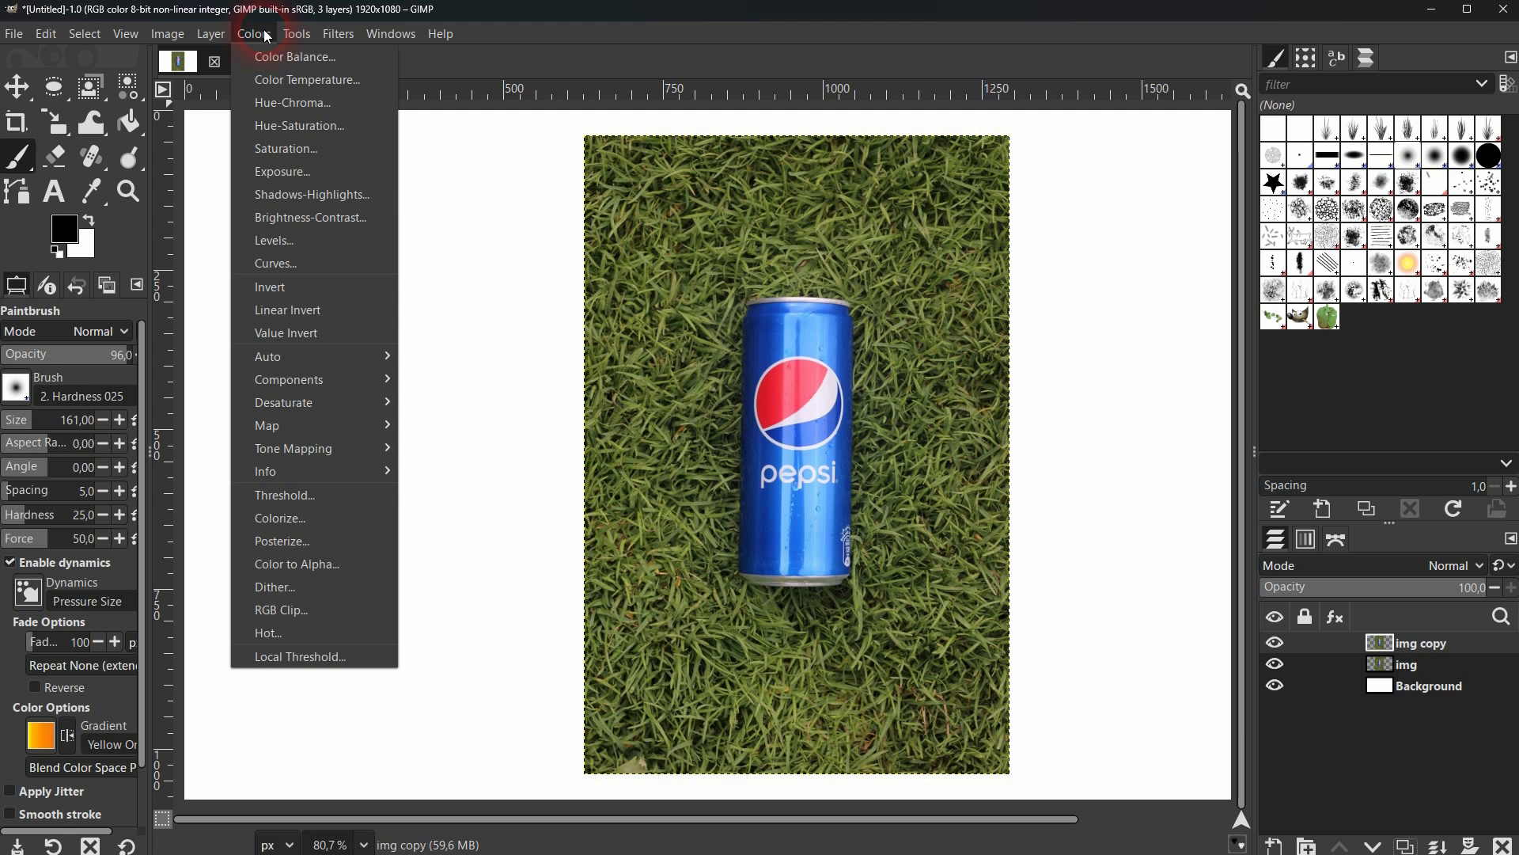
click(288, 148)
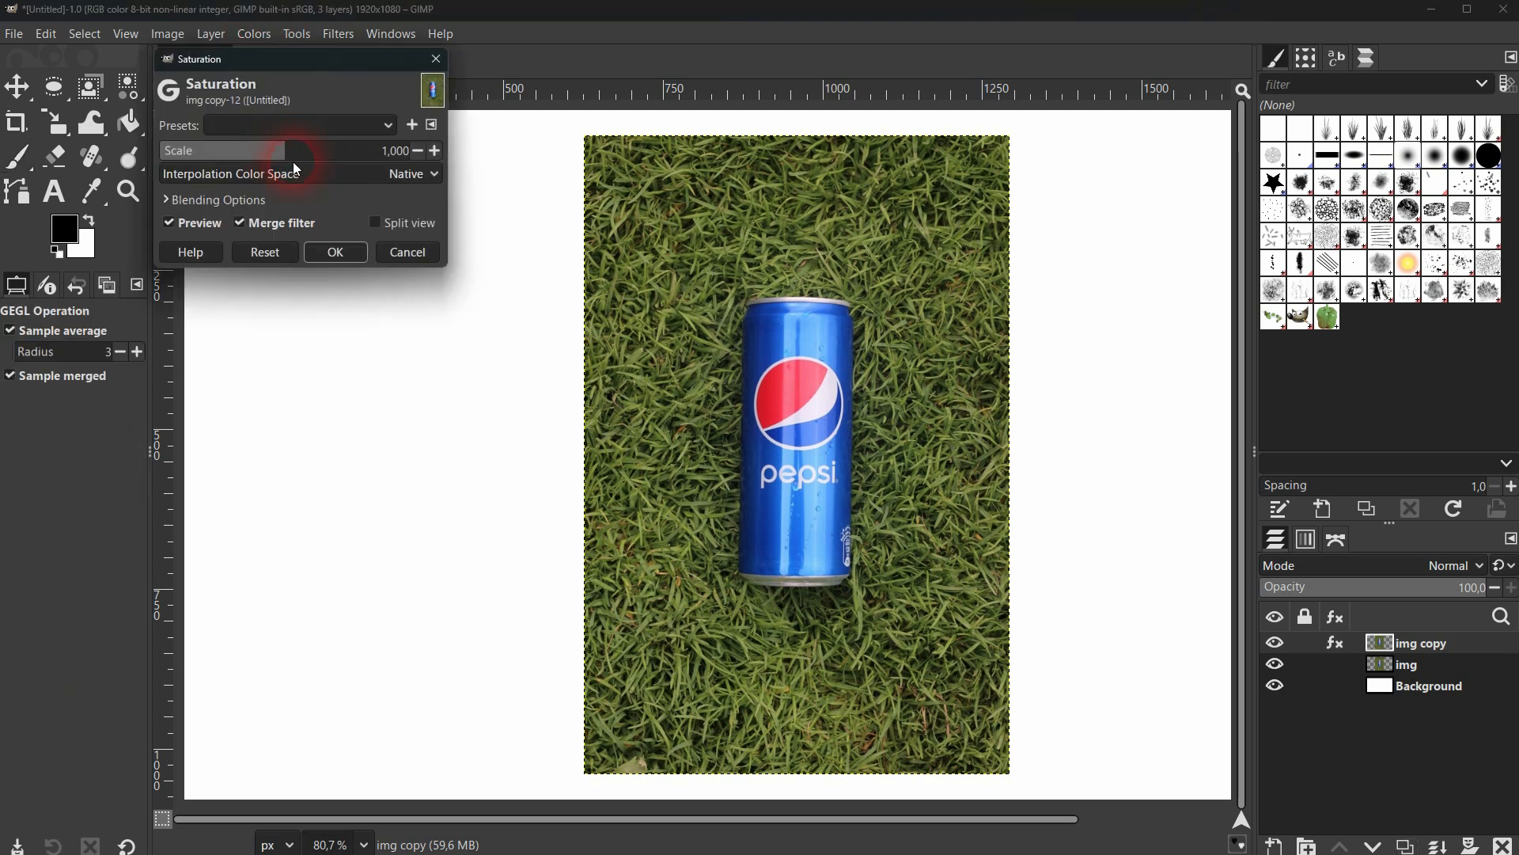
drag(289, 159, 69, 167)
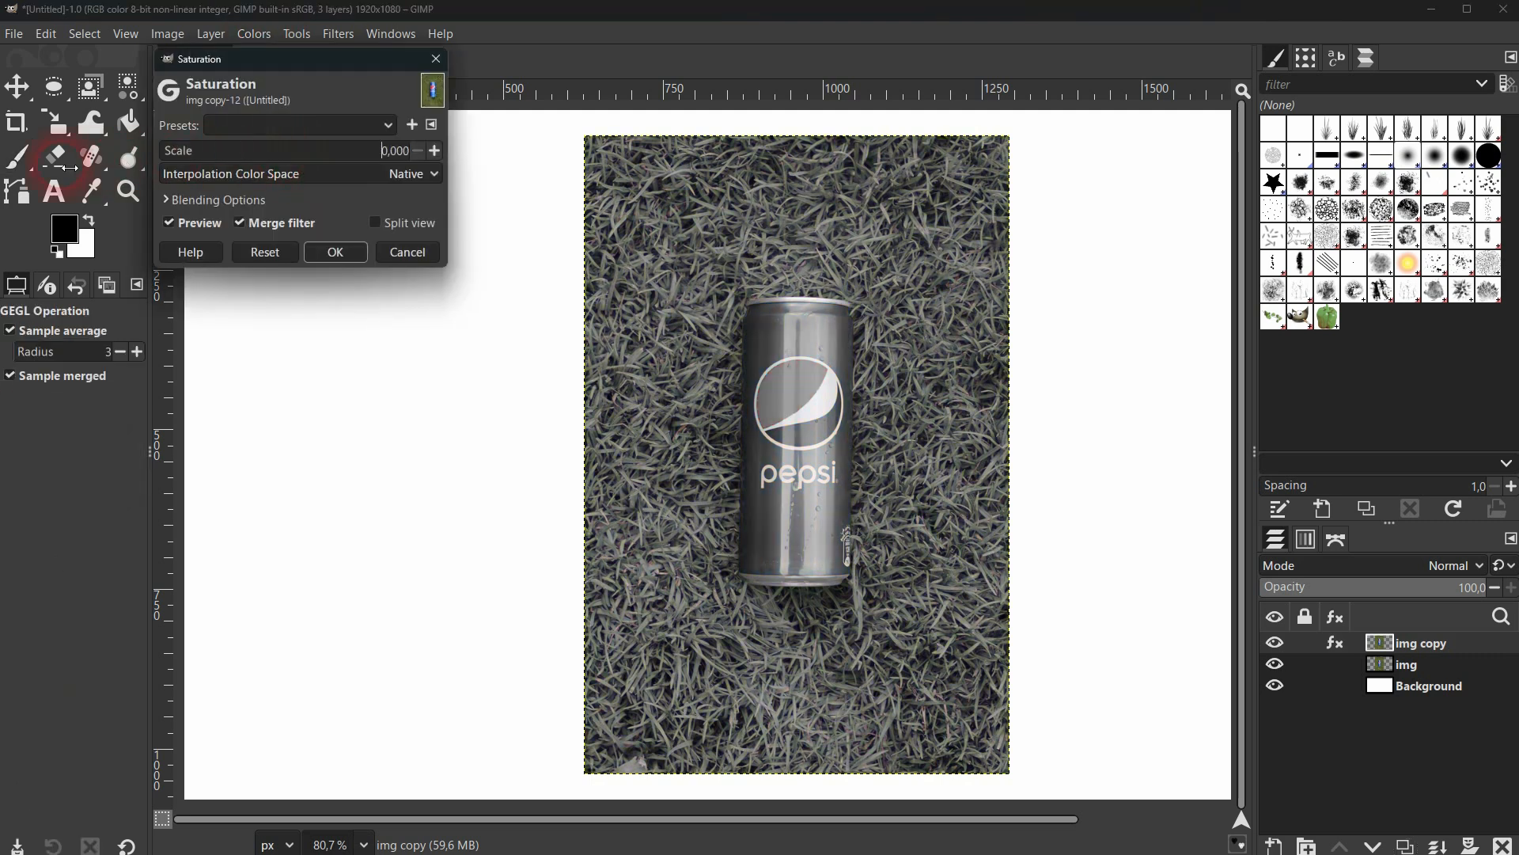
click(336, 254)
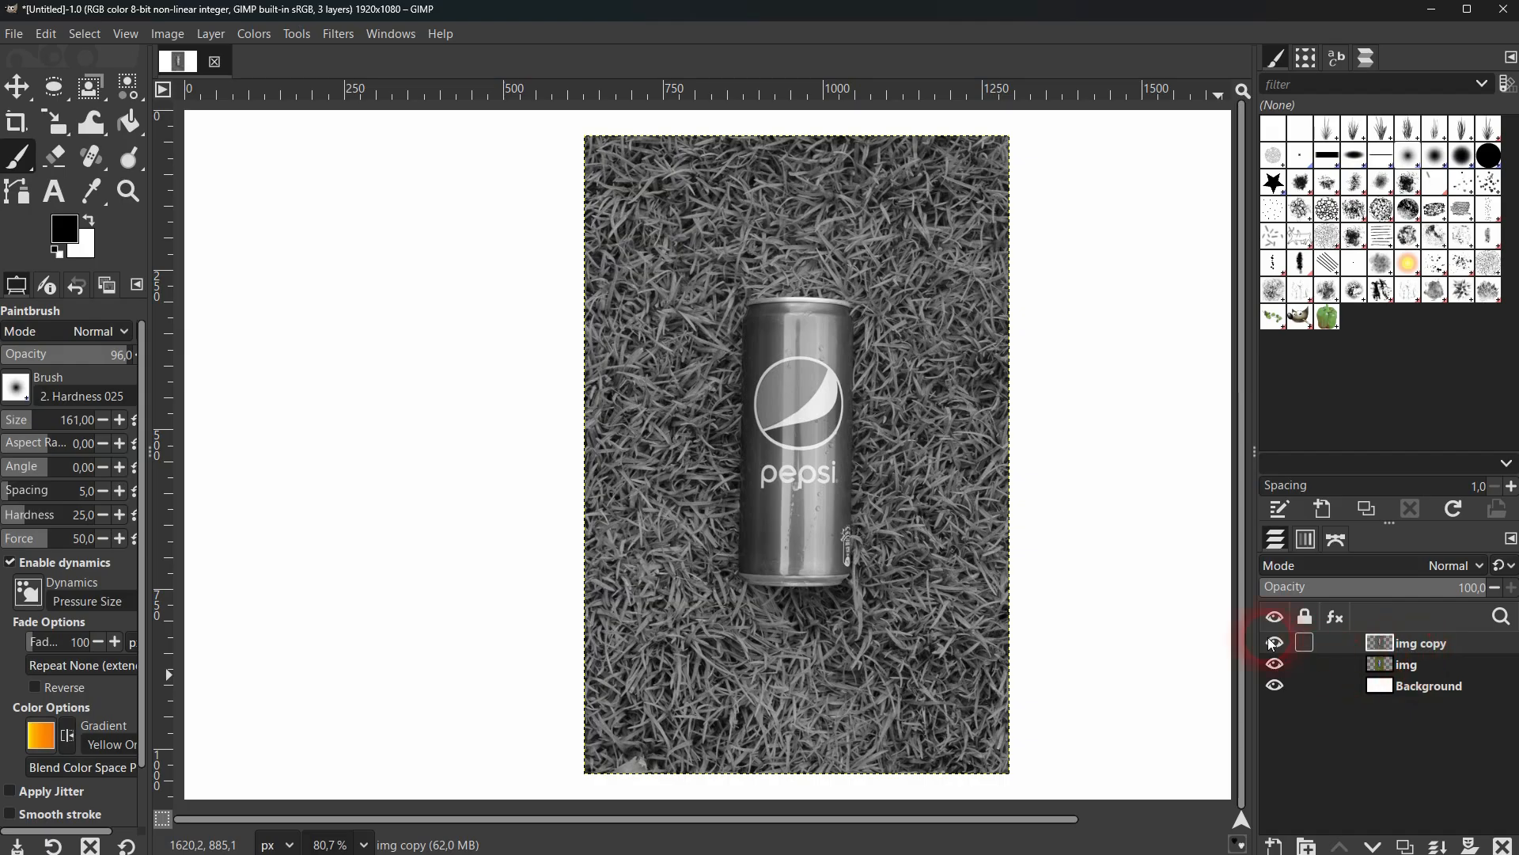
Rename the img layer as color and the img copy layer as black and white, keeping both layers visible
click(1274, 642)
click(1399, 667)
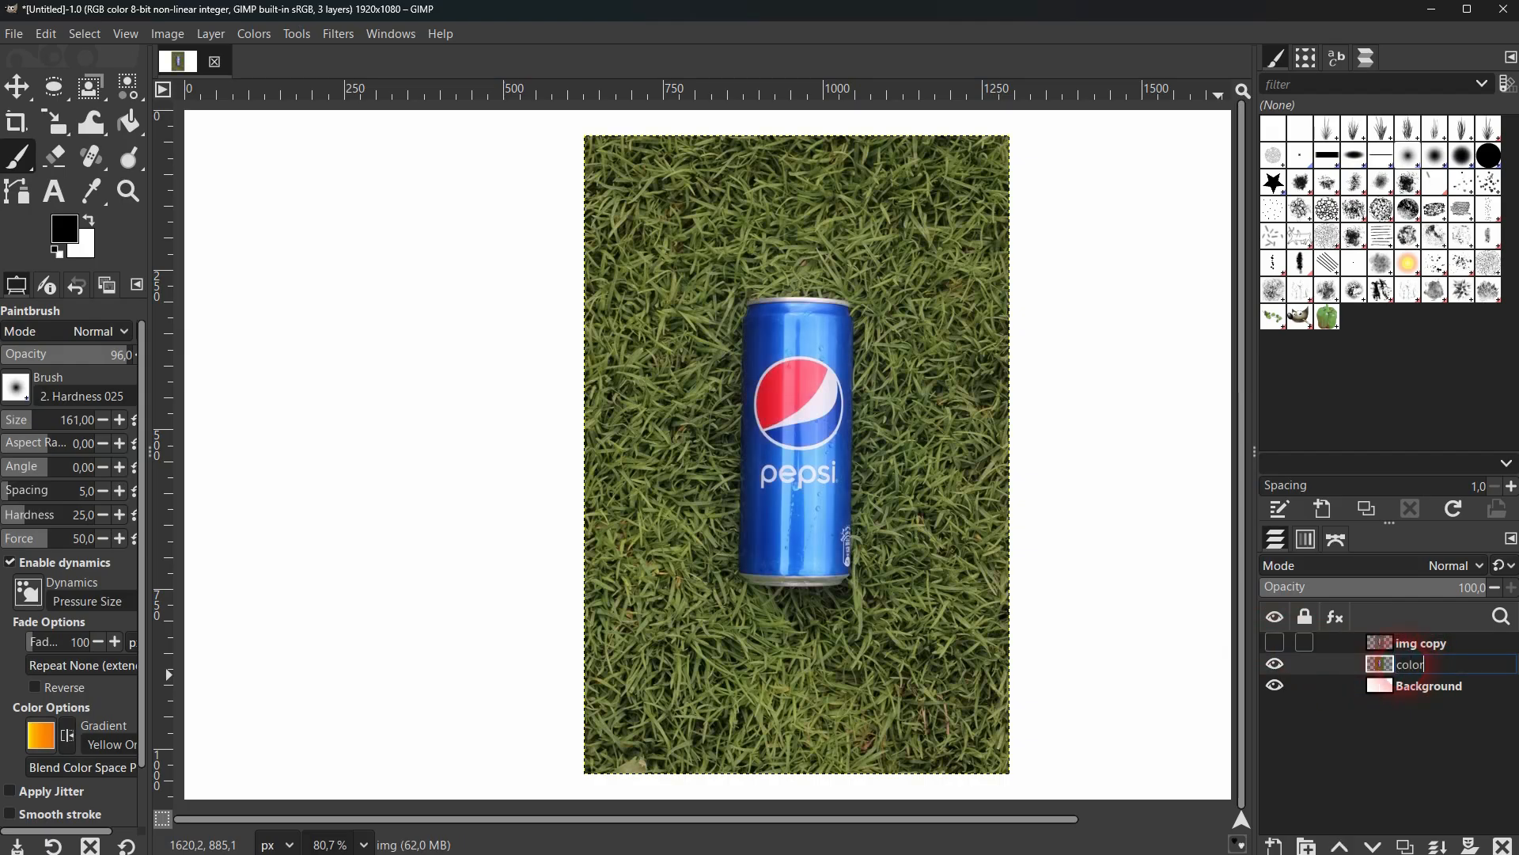
double_click(1416, 644)
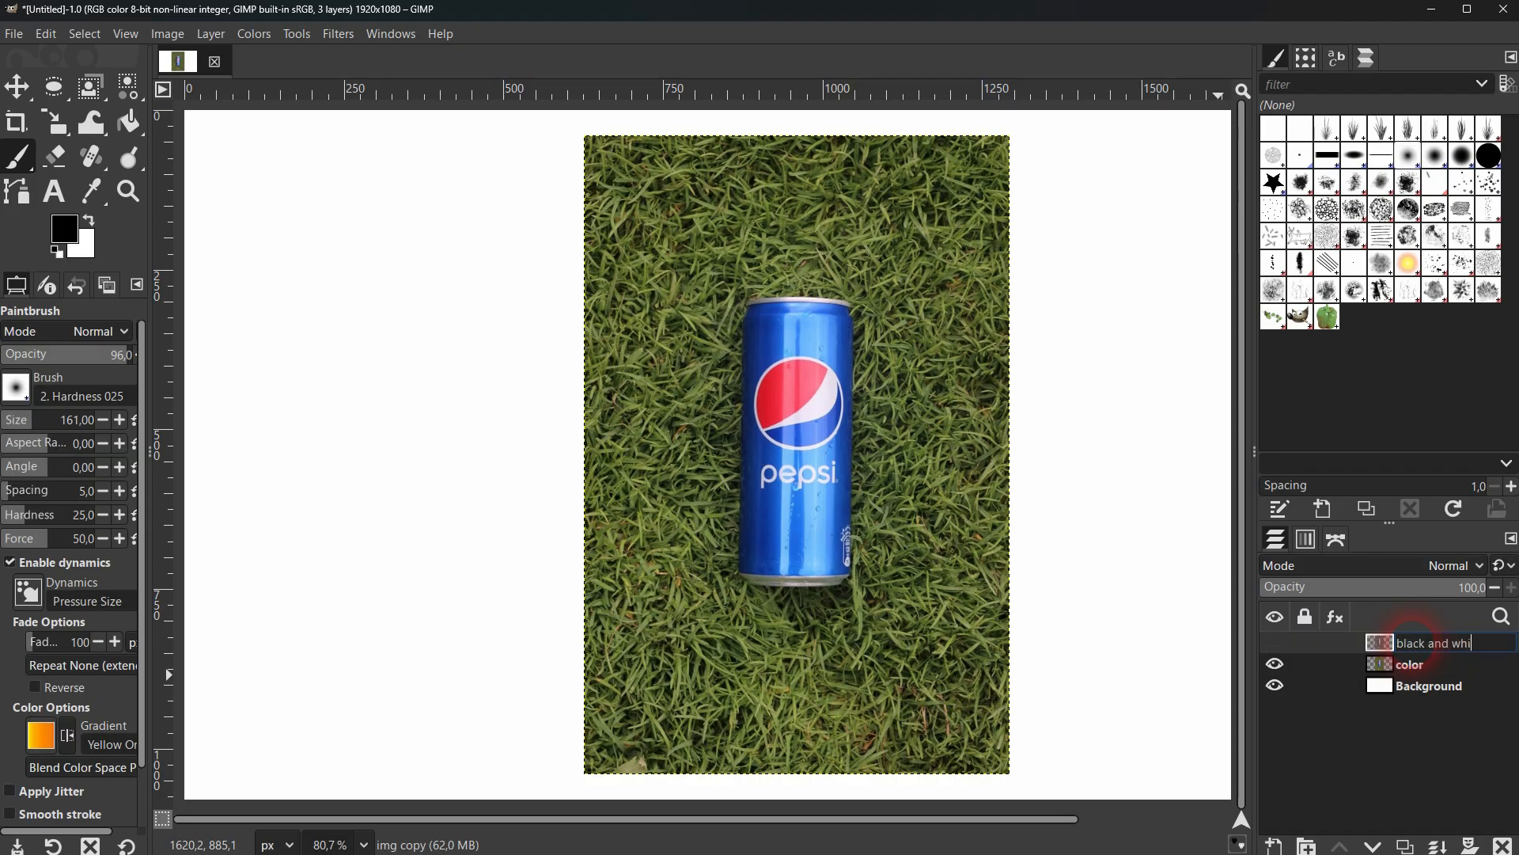
click(1274, 644)
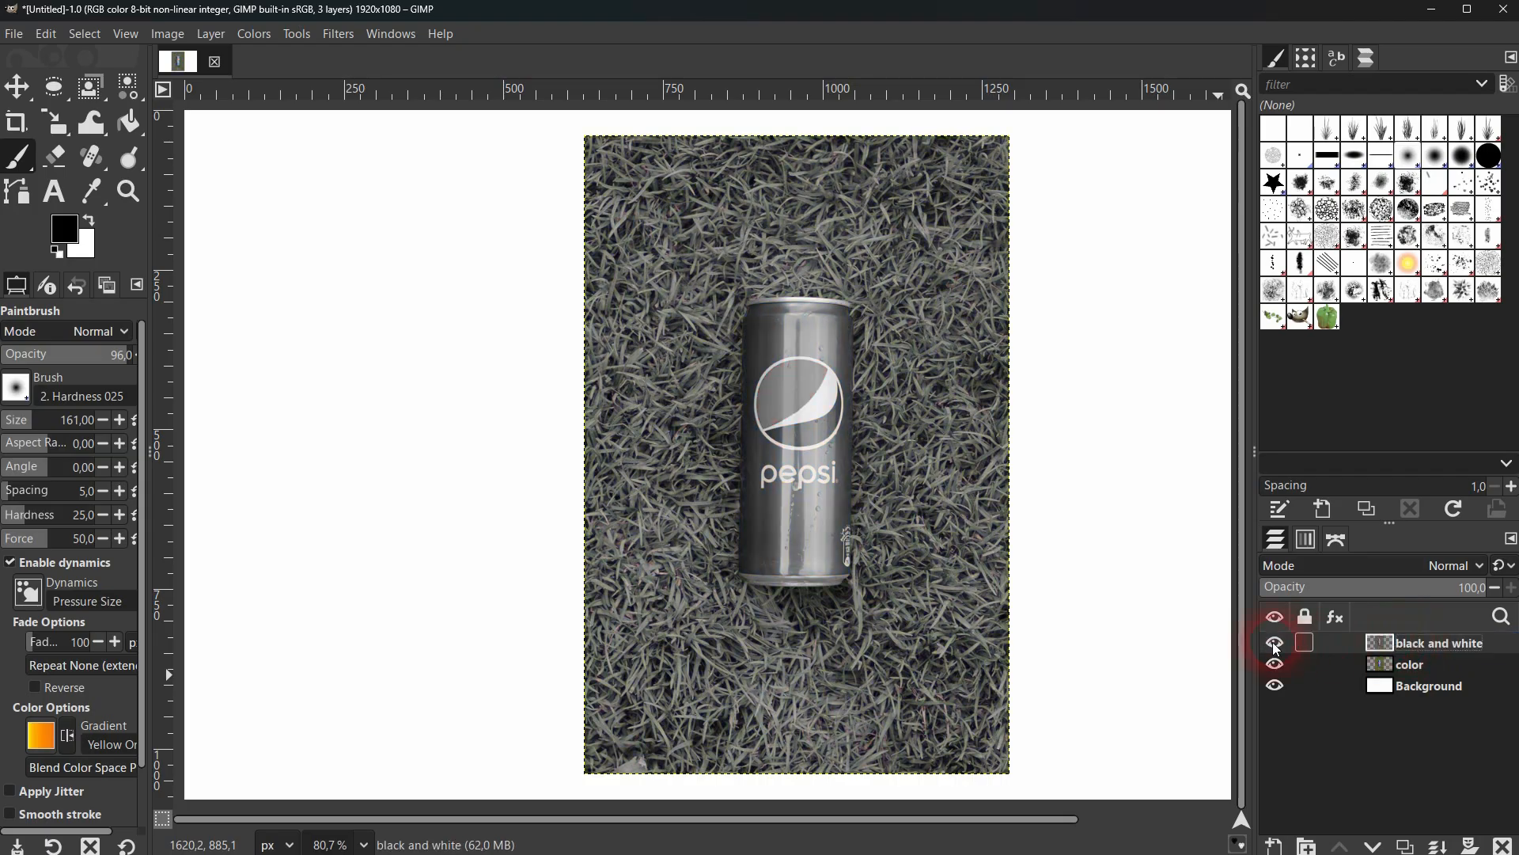
Add a white (full opacity) mask to the black and white layer
click(1470, 845)
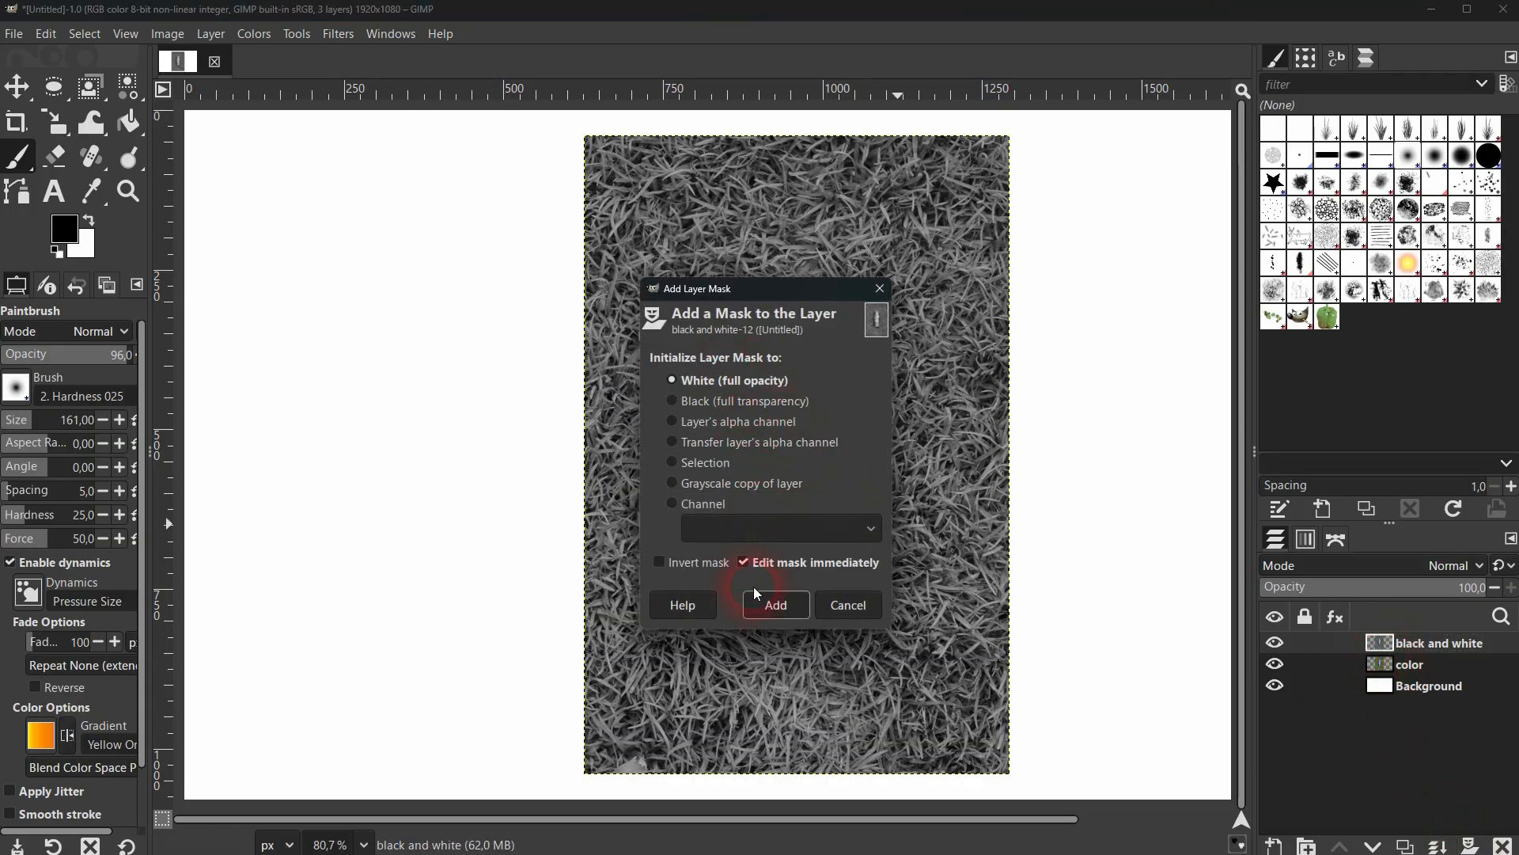
click(775, 606)
click(1424, 720)
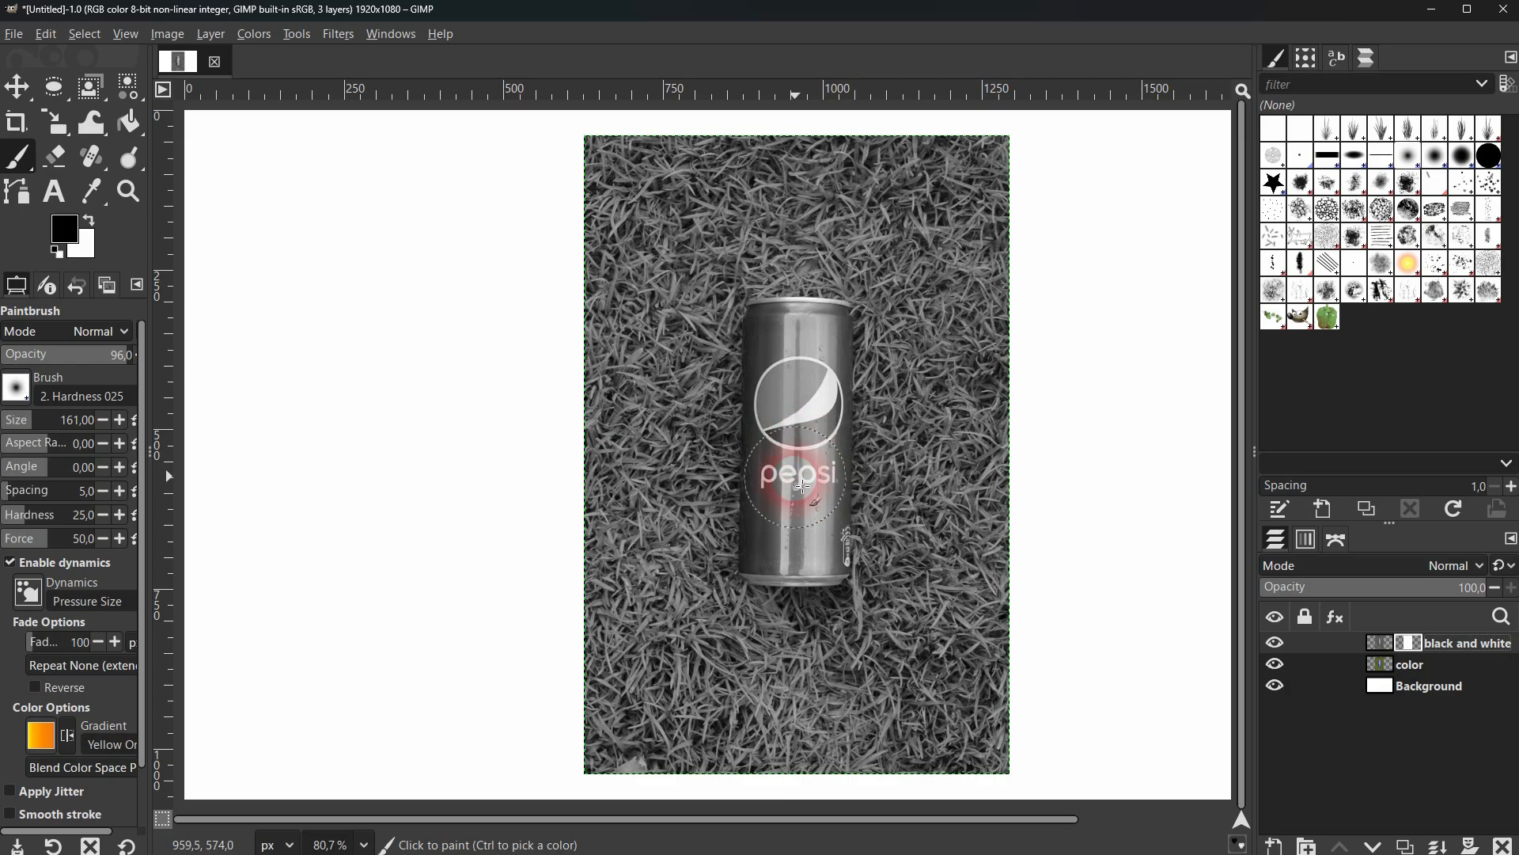
Reveal the color of the can's middle by painting black on the mask at brush size 61 and opacity 100
scroll(820, 494, up, 4)
scroll(812, 496, up, 5)
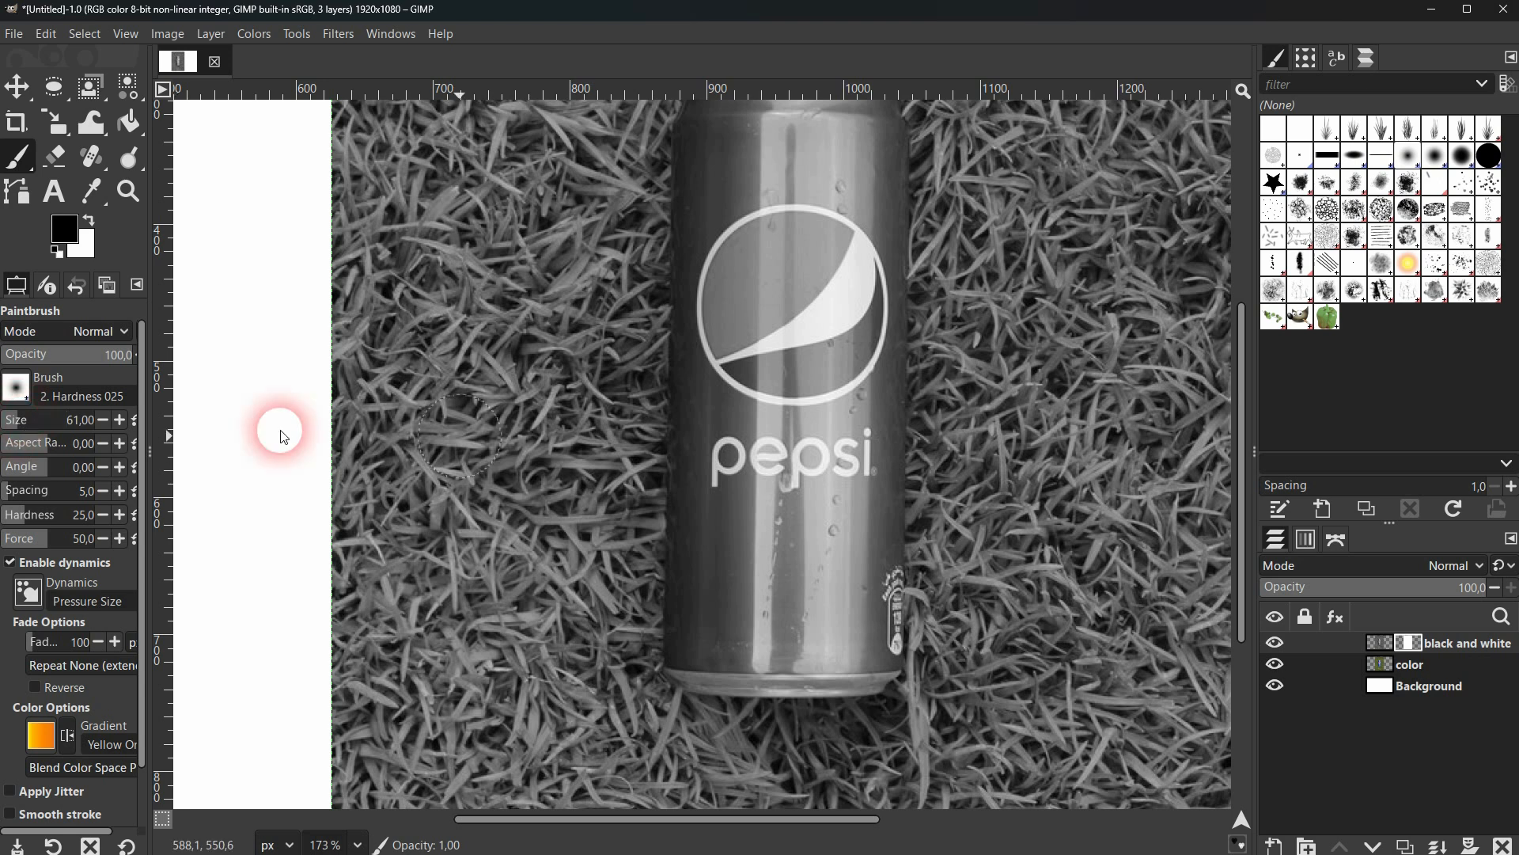
mouse_move(774, 339)
mouse_down()
mouse_move(822, 540)
mouse_move(841, 433)
mouse_move(838, 206)
mouse_move(792, 423)
mouse_move(780, 206)
mouse_move(773, 427)
mouse_move(747, 233)
mouse_move(746, 438)
mouse_move(748, 404)
mouse_move(767, 434)
mouse_move(790, 662)
mouse_move(849, 669)
mouse_move(845, 466)
mouse_move(807, 603)
mouse_move(734, 666)
mouse_move(762, 273)
mouse_up()
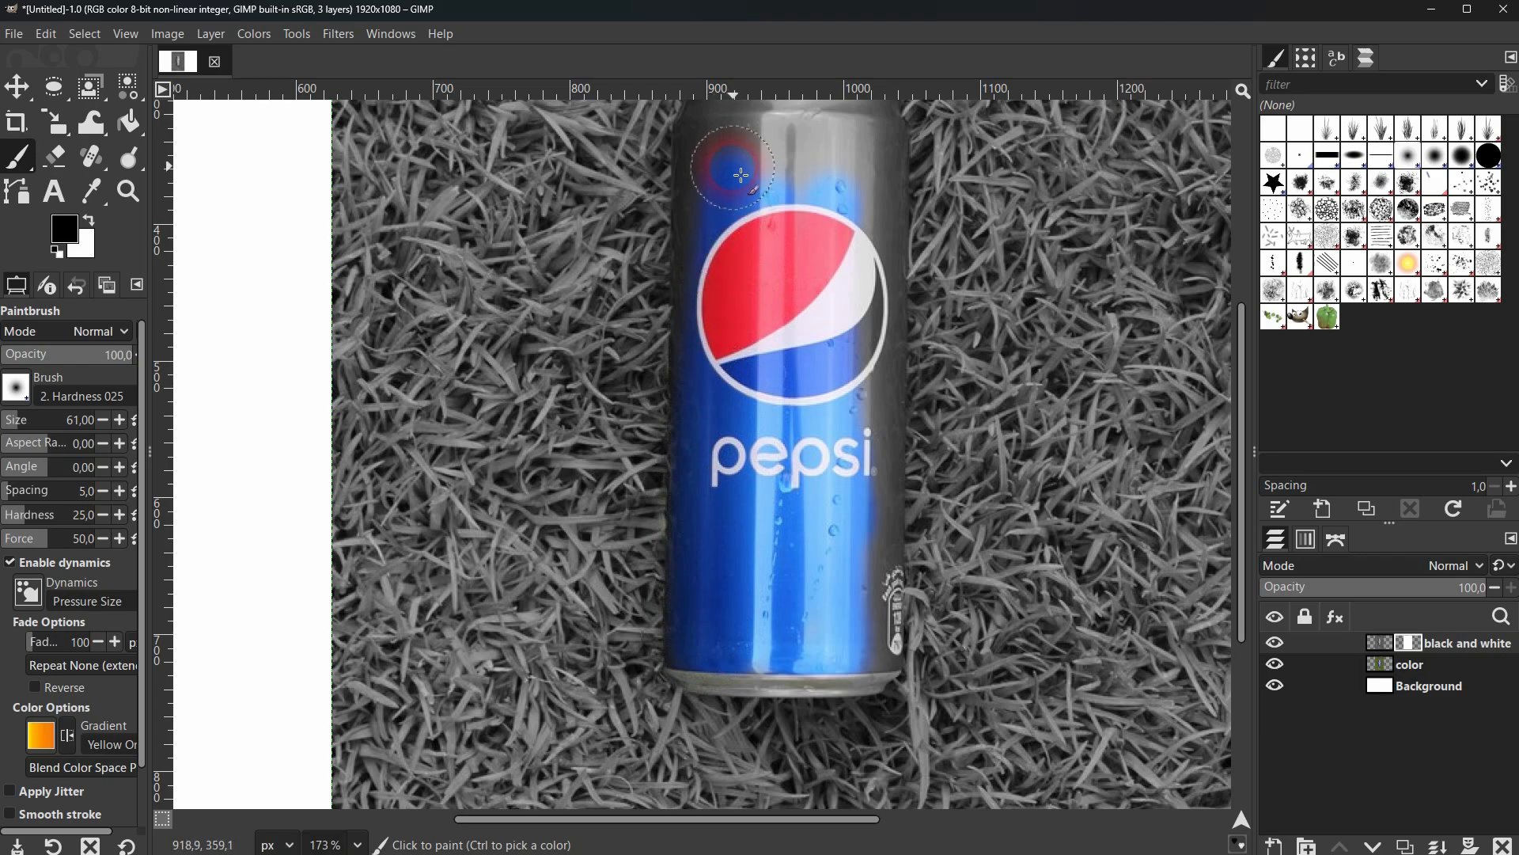
mouse_move(740, 175)
mouse_down()
mouse_move(827, 184)
mouse_move(834, 440)
mouse_move(863, 324)
mouse_move(862, 175)
mouse_up()
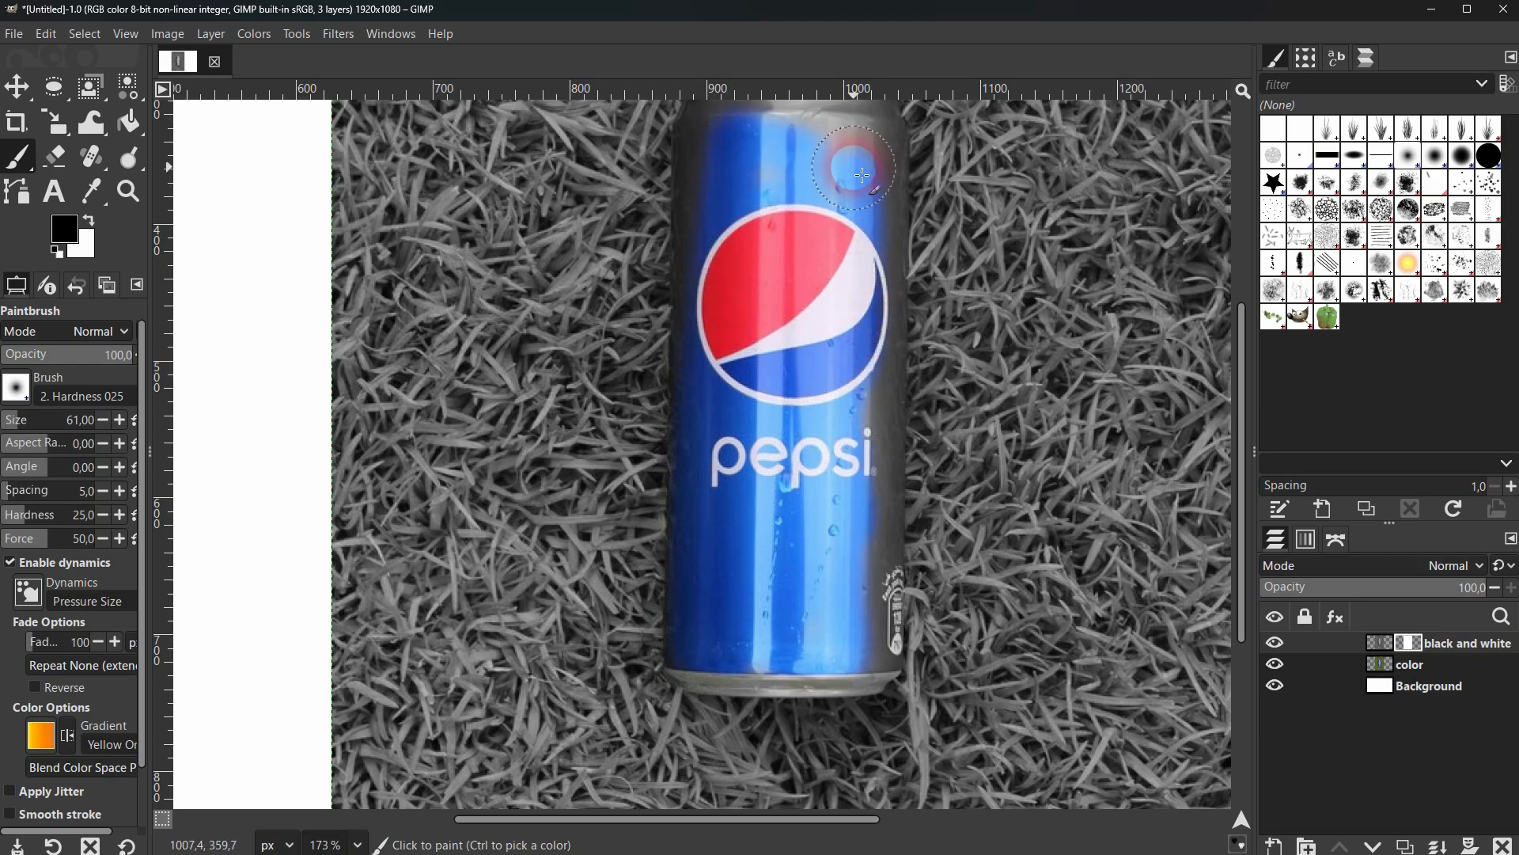
Paint black on the mask over the can's upper end to reveal the blue up to the rim
scroll(807, 480, up, 5)
scroll(805, 506, down, 2)
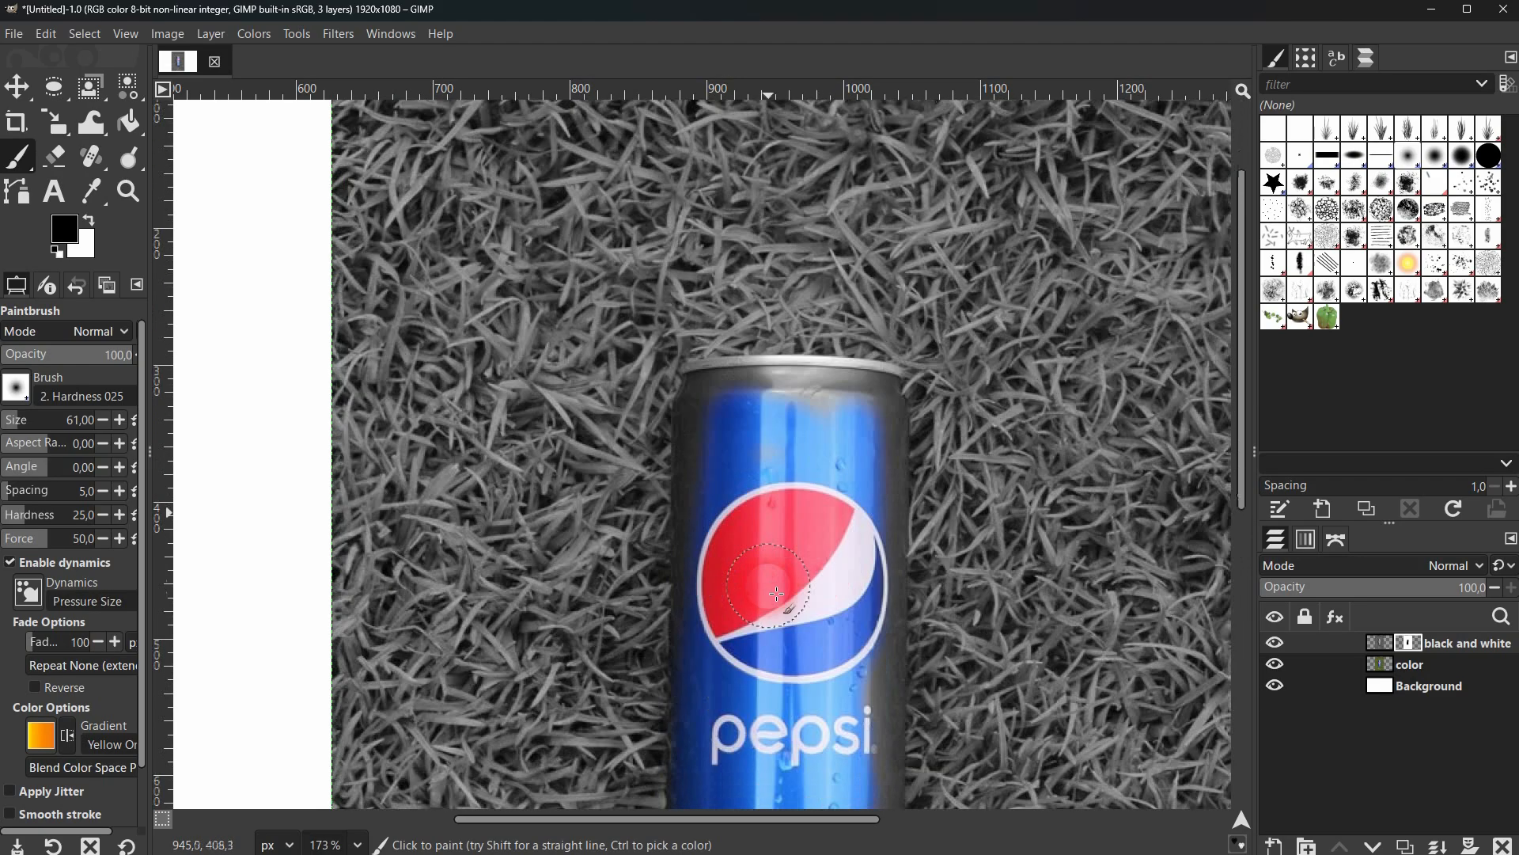
ctrl+scroll(769, 447, up, 5)
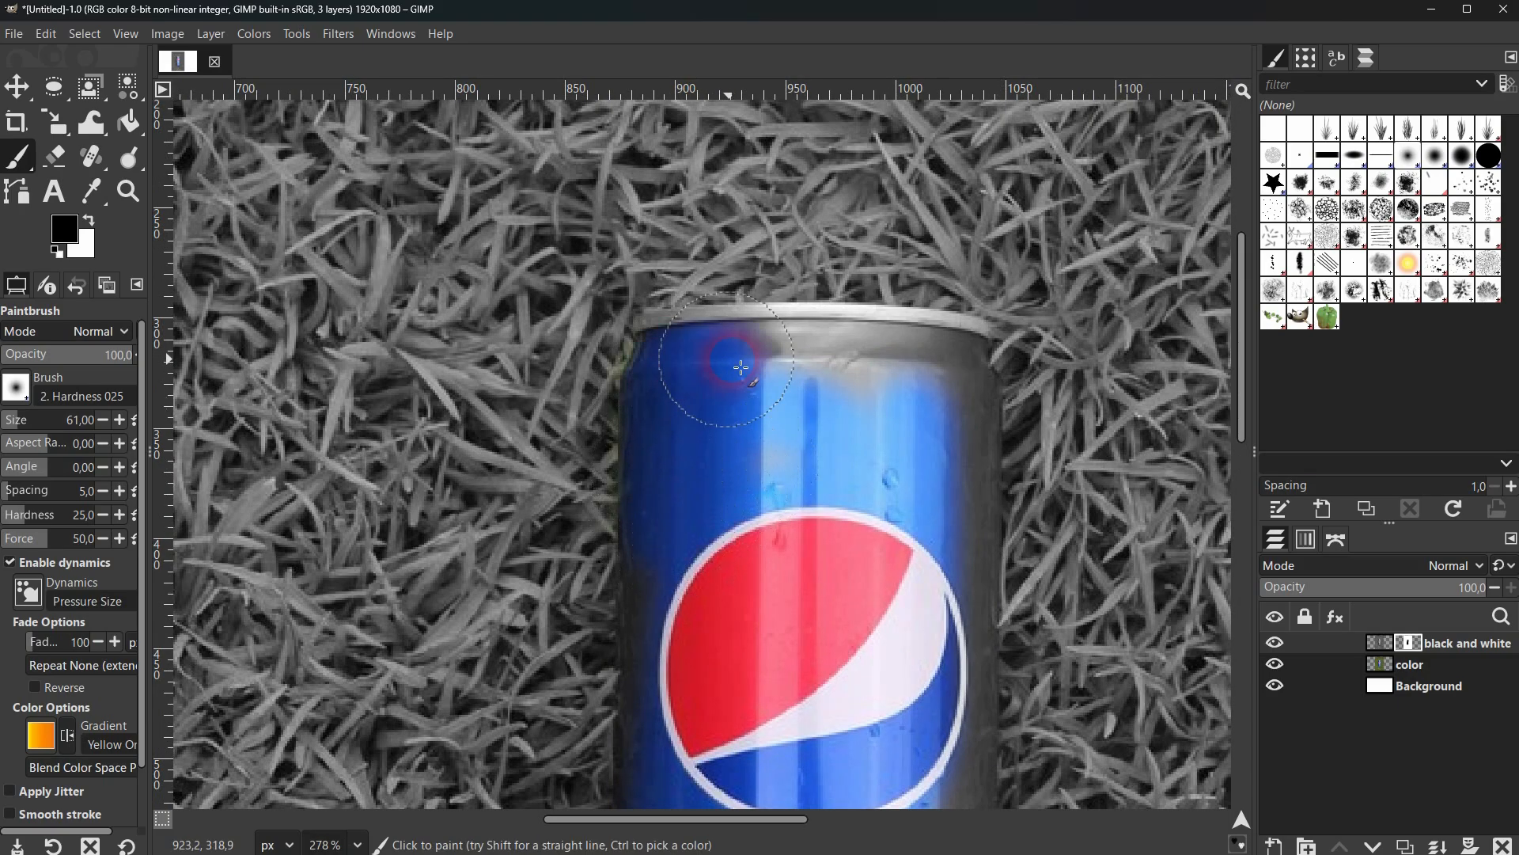
mouse_move(741, 367)
mouse_down()
mouse_move(815, 356)
mouse_move(923, 376)
mouse_move(938, 554)
mouse_move(906, 653)
mouse_move(918, 400)
mouse_move(935, 352)
mouse_up()
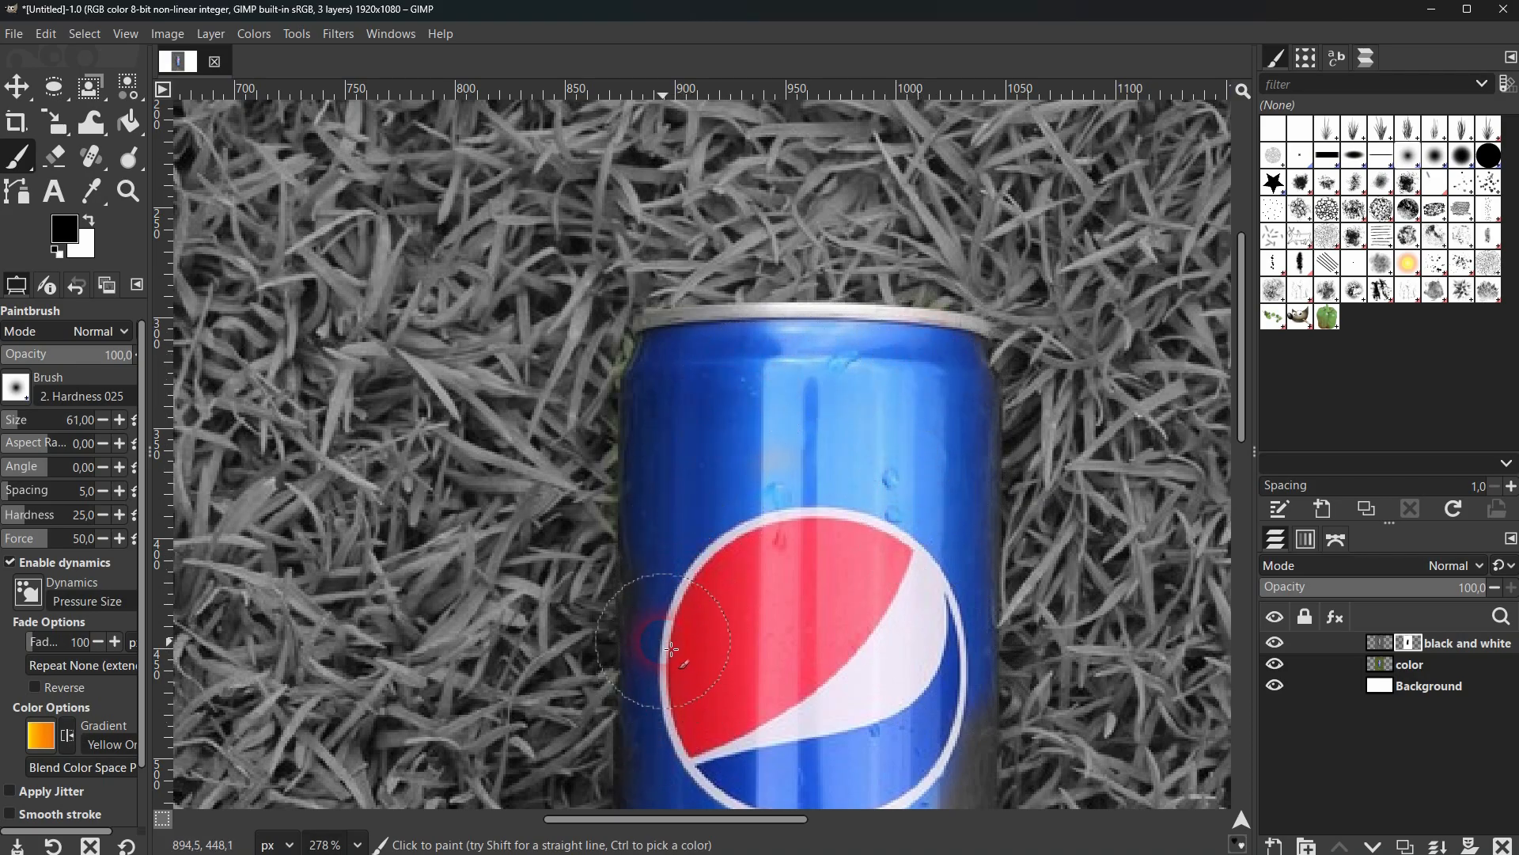
Paint black on the mask along the can's right side and lower end down to the bottom rim
scroll(784, 526, down, 11)
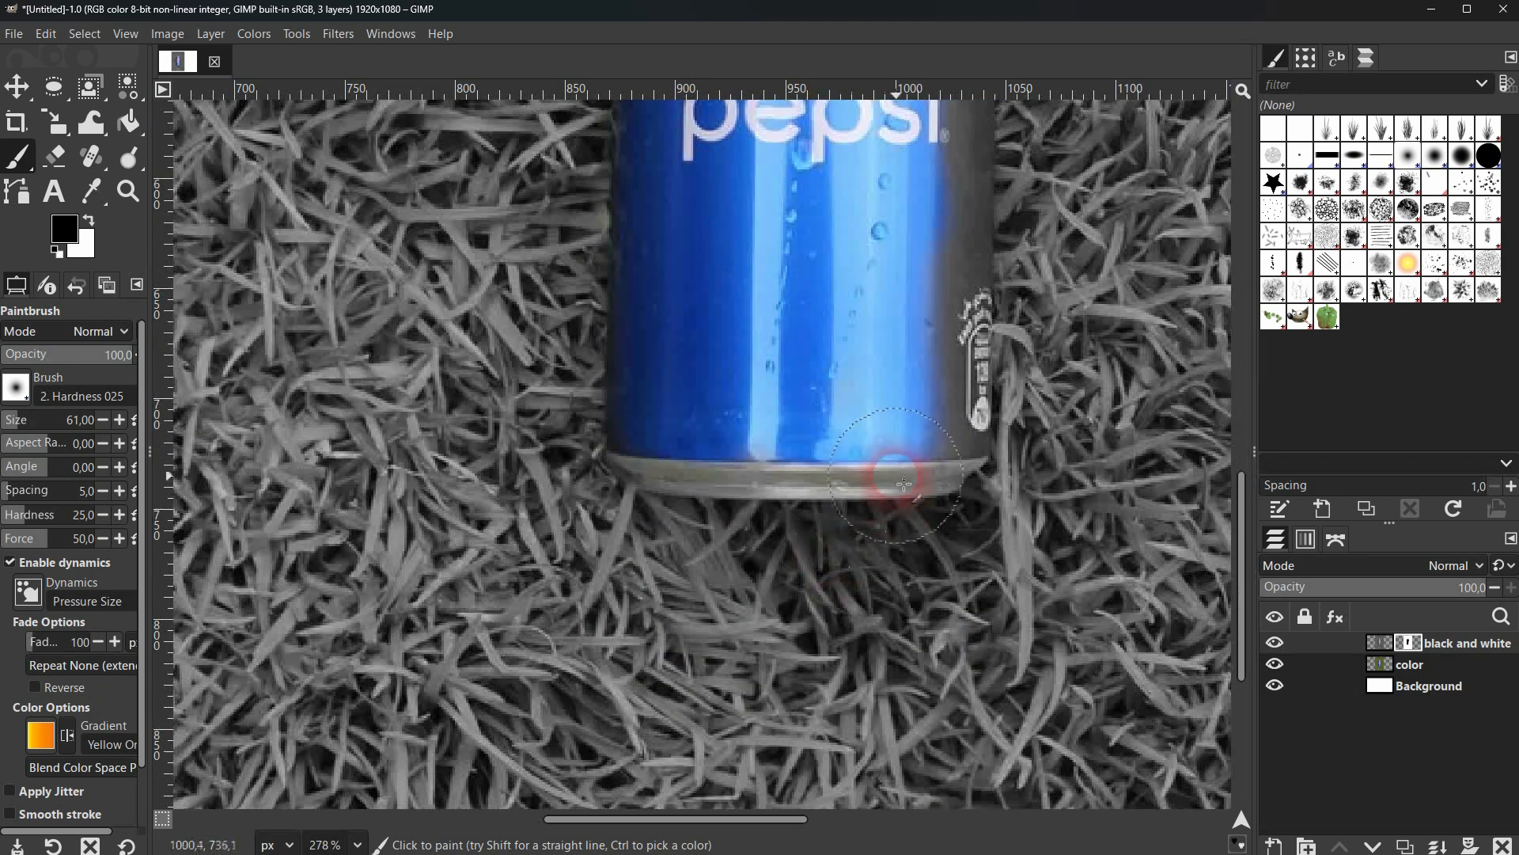
scroll(902, 506, up, 5)
mouse_move(932, 475)
mouse_down()
mouse_move(929, 283)
mouse_move(947, 329)
mouse_up()
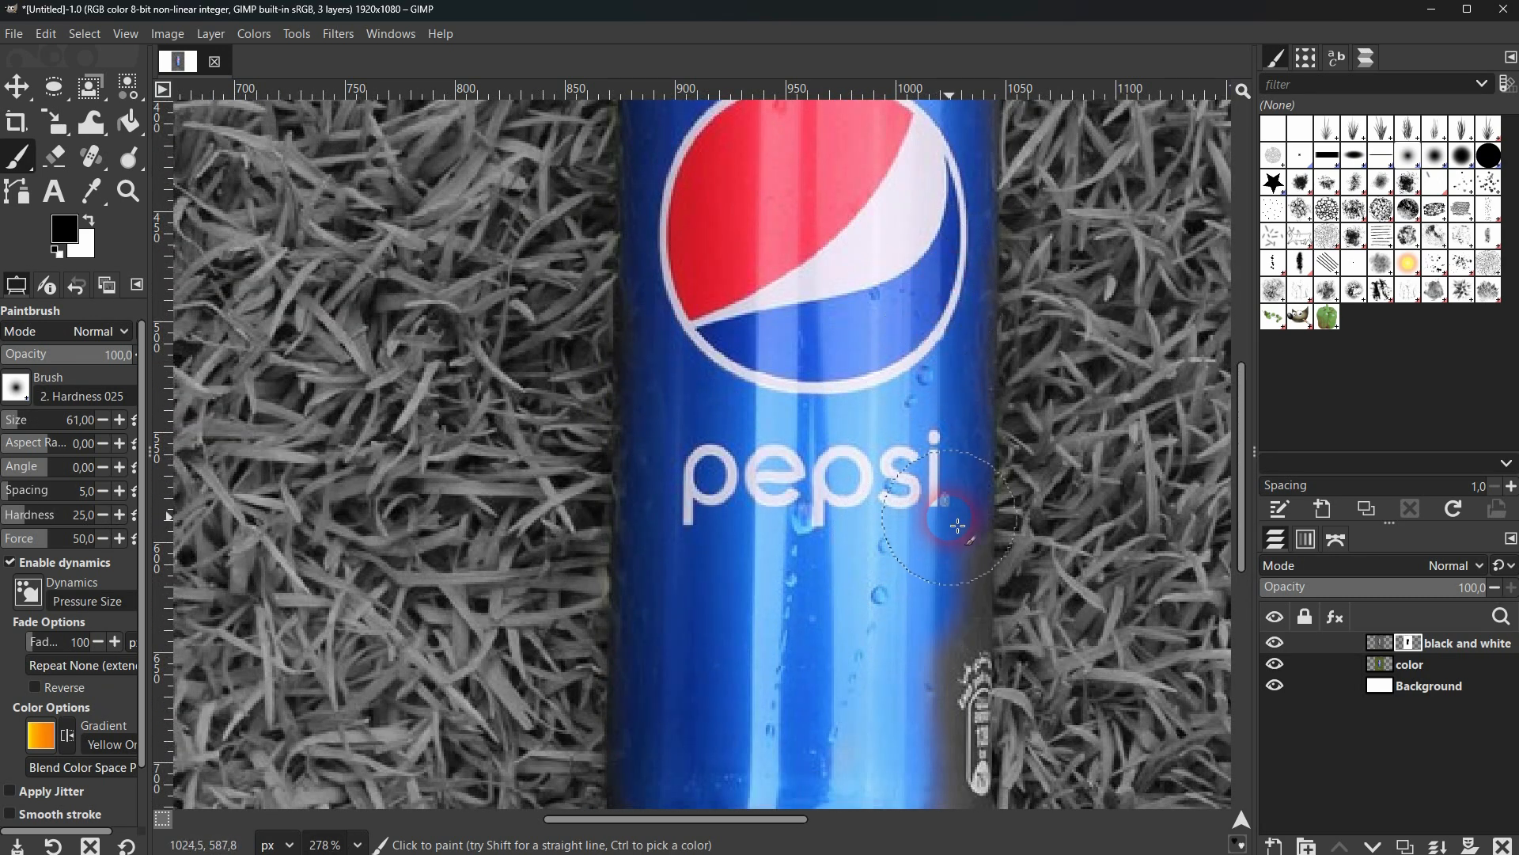
drag(952, 520, 940, 704)
scroll(935, 699, down, 9)
scroll(942, 340, up, 1)
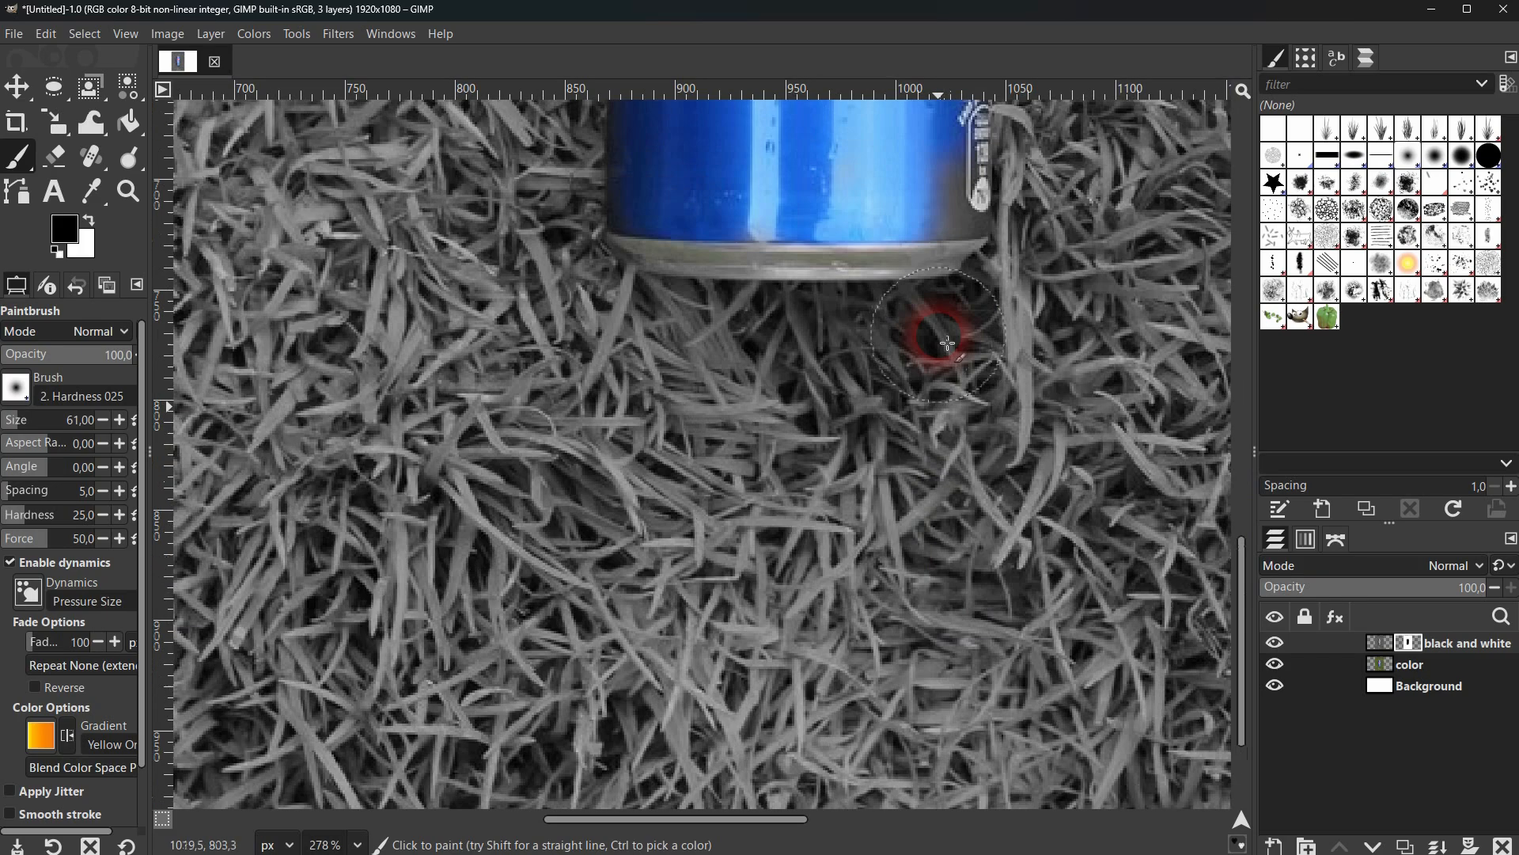
scroll(947, 343, up, 3)
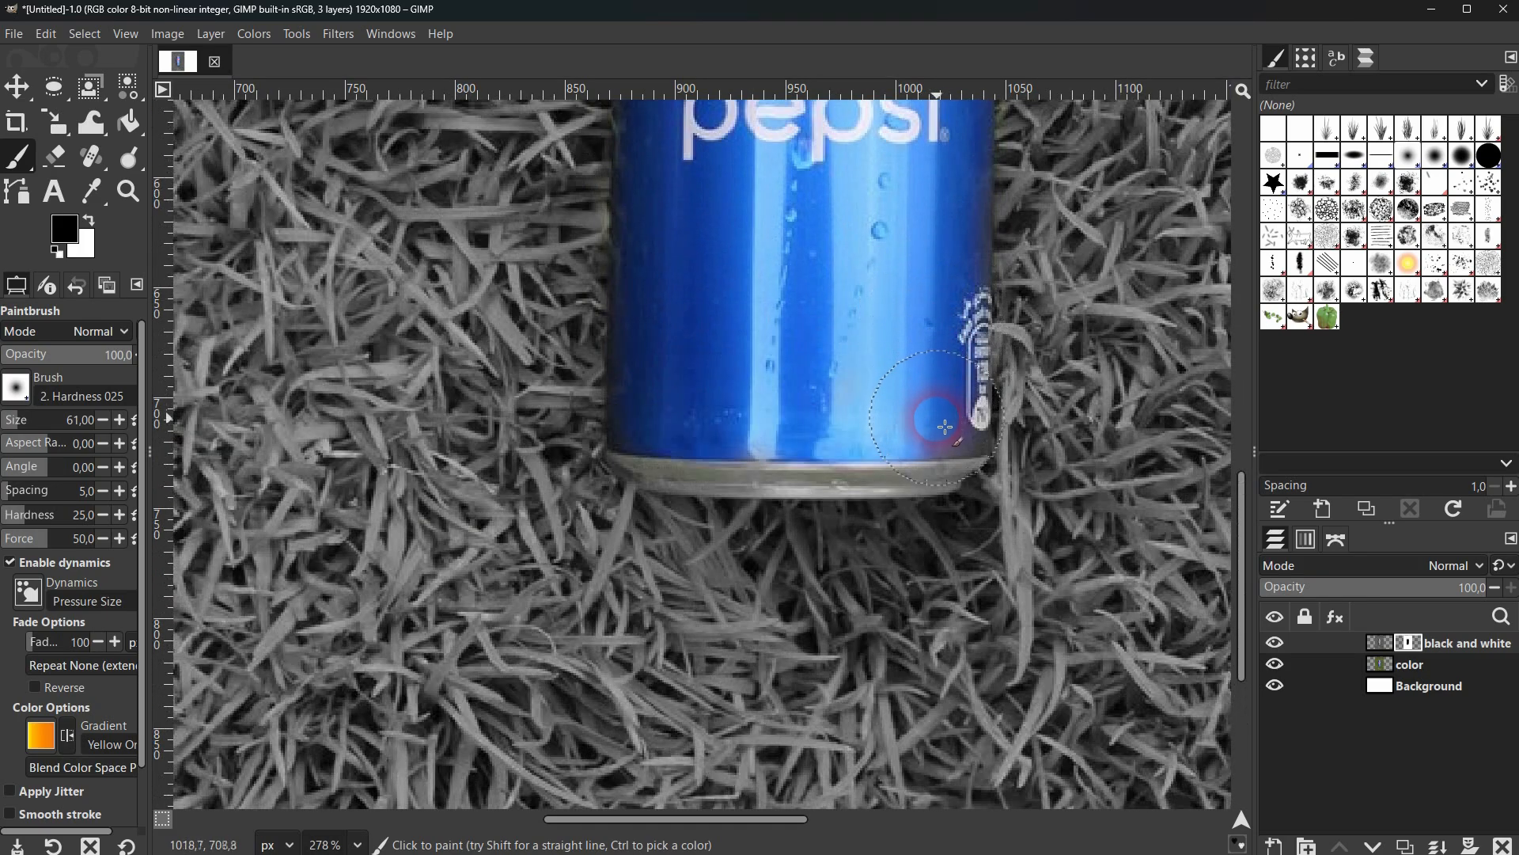
mouse_move(945, 427)
mouse_down()
mouse_move(984, 414)
mouse_move(696, 424)
mouse_move(913, 446)
mouse_move(969, 487)
mouse_move(945, 475)
mouse_move(930, 316)
mouse_move(960, 223)
mouse_up()
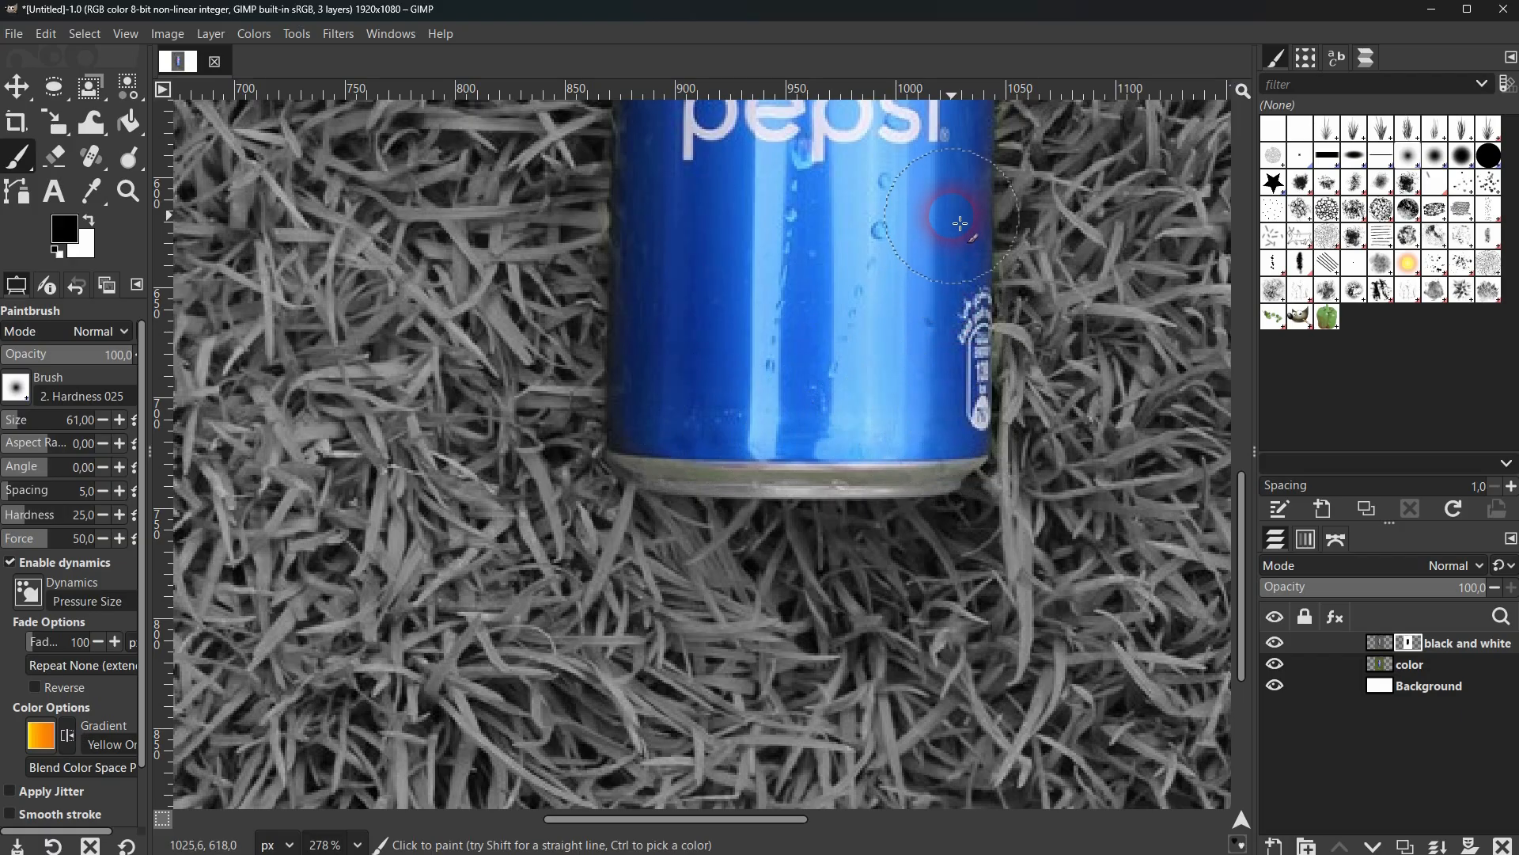
Paint black on the mask over a patch of grass right of the can, and restore it to gray by painting white
scroll(949, 231, up, 3)
scroll(938, 372, down, 1)
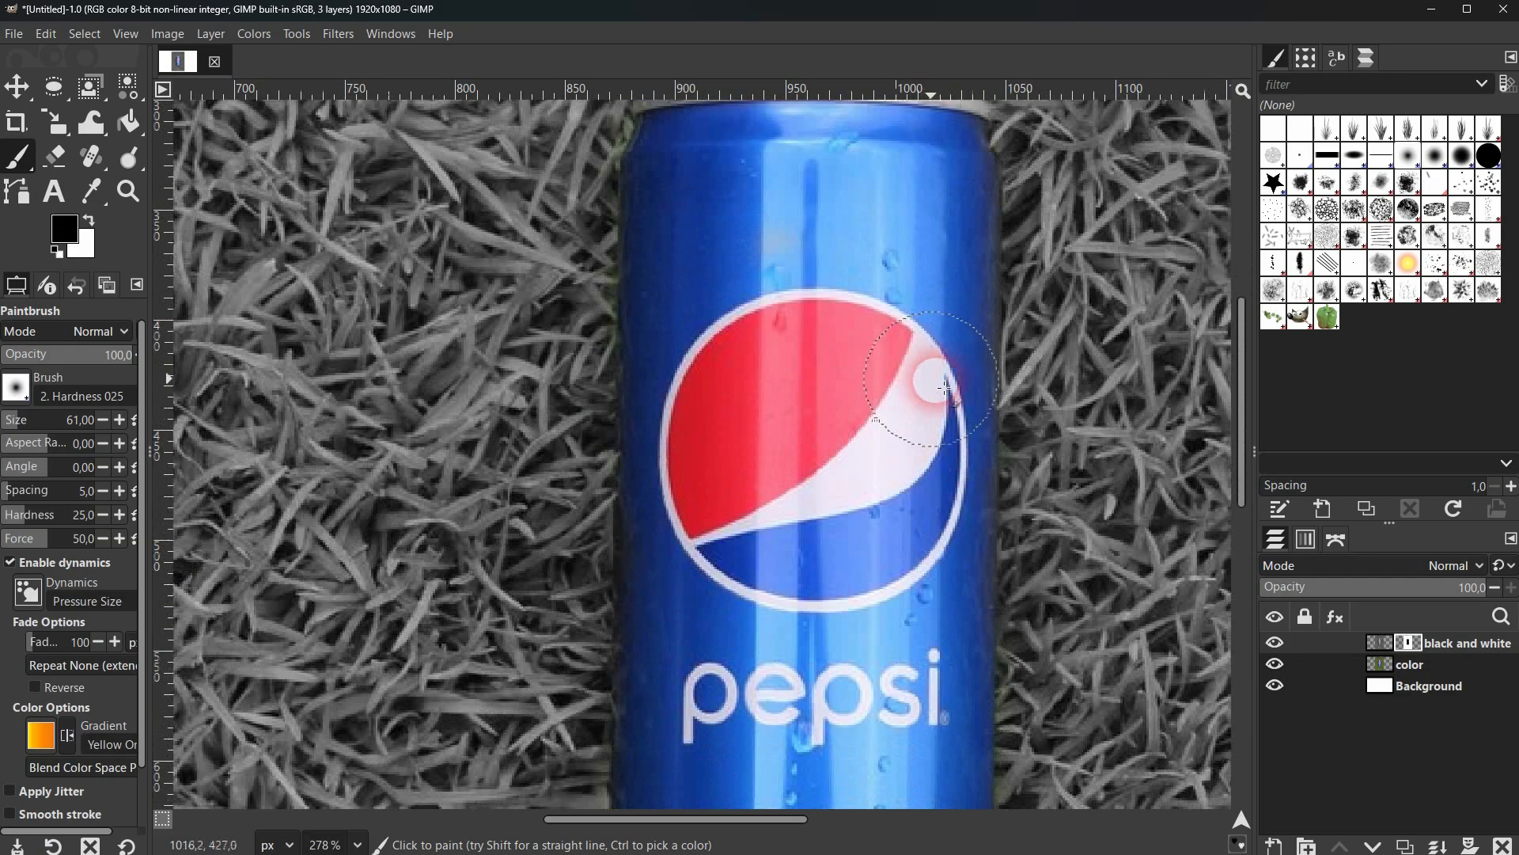
mouse_move(945, 386)
mouse_down()
mouse_move(918, 475)
mouse_move(922, 585)
mouse_move(989, 601)
mouse_move(958, 539)
mouse_move(957, 208)
mouse_move(932, 152)
mouse_move(940, 281)
mouse_move(970, 343)
mouse_move(916, 424)
mouse_move(1085, 397)
mouse_move(1119, 414)
mouse_move(1092, 406)
mouse_move(1088, 372)
mouse_move(1066, 432)
mouse_up()
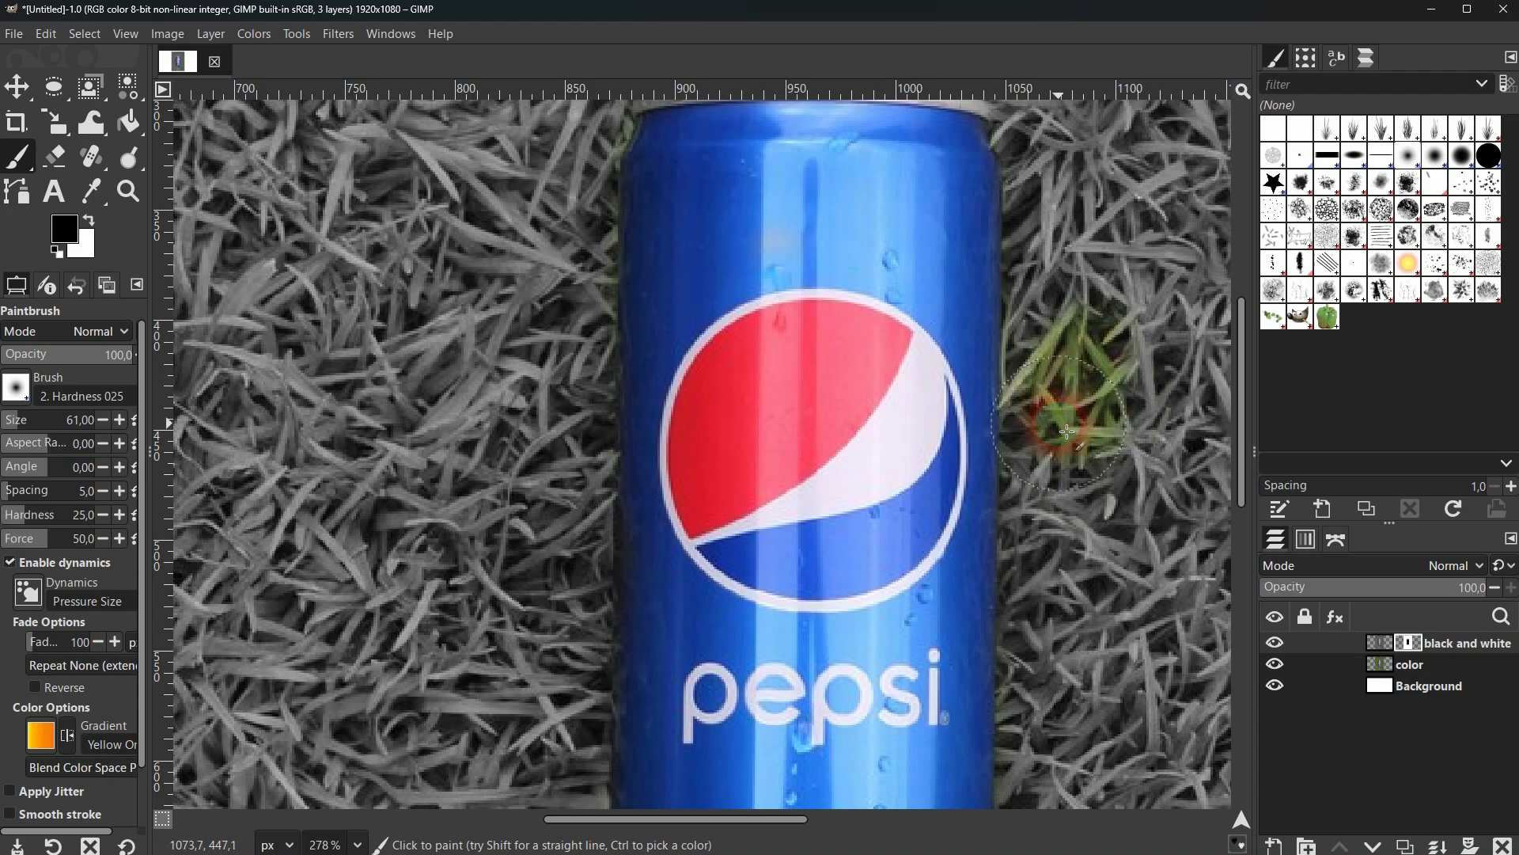
mouse_move(1093, 336)
mouse_down()
mouse_move(1104, 435)
mouse_move(1190, 448)
mouse_up()
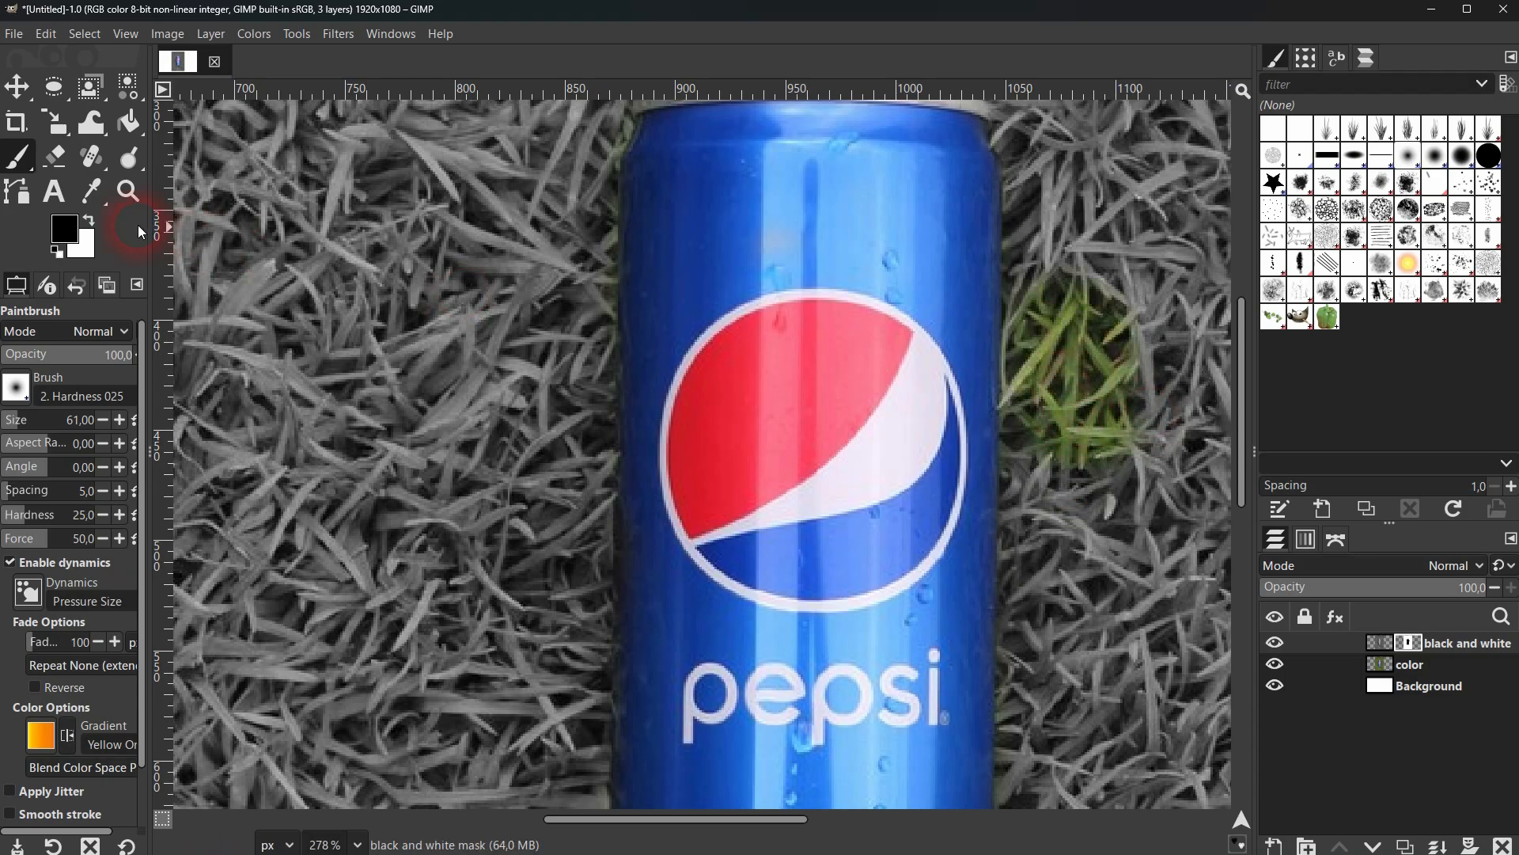
mouse_move(1167, 366)
mouse_down()
mouse_move(1148, 322)
mouse_move(1139, 513)
mouse_move(1100, 215)
mouse_up()
drag(1089, 487, 1077, 457)
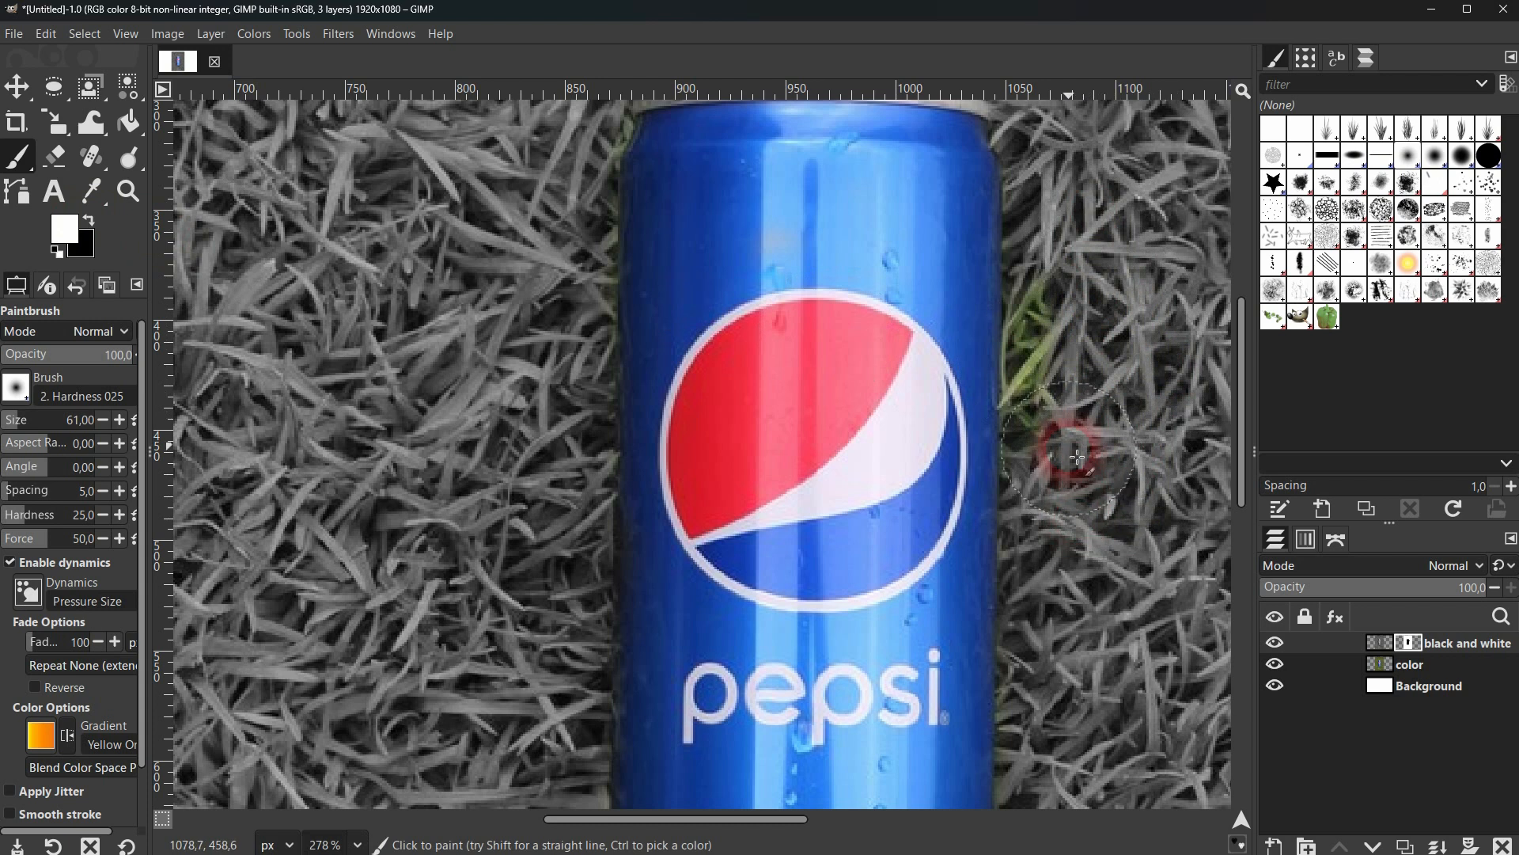
mouse_move(1072, 316)
mouse_down()
mouse_move(1062, 252)
mouse_move(1059, 335)
mouse_up()
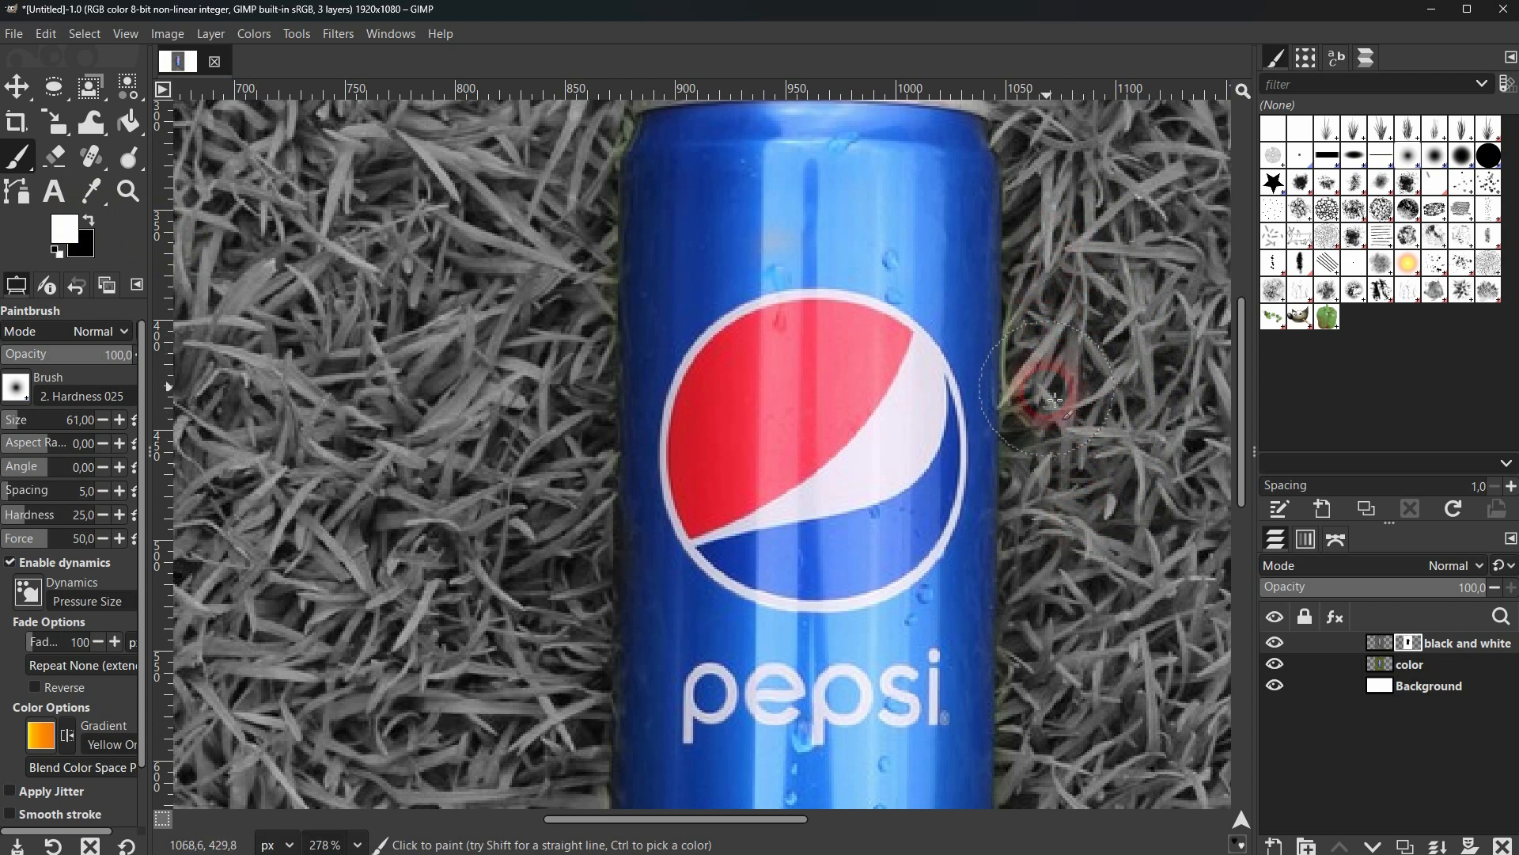
mouse_move(1055, 400)
mouse_down()
mouse_move(1050, 441)
mouse_move(1050, 277)
mouse_move(1050, 443)
mouse_move(1127, 397)
mouse_up()
Refine the can's right edge beside the logo with black at brush size 23, and set the brush to size 22 and opacity 92
scroll(1068, 392, down, 2)
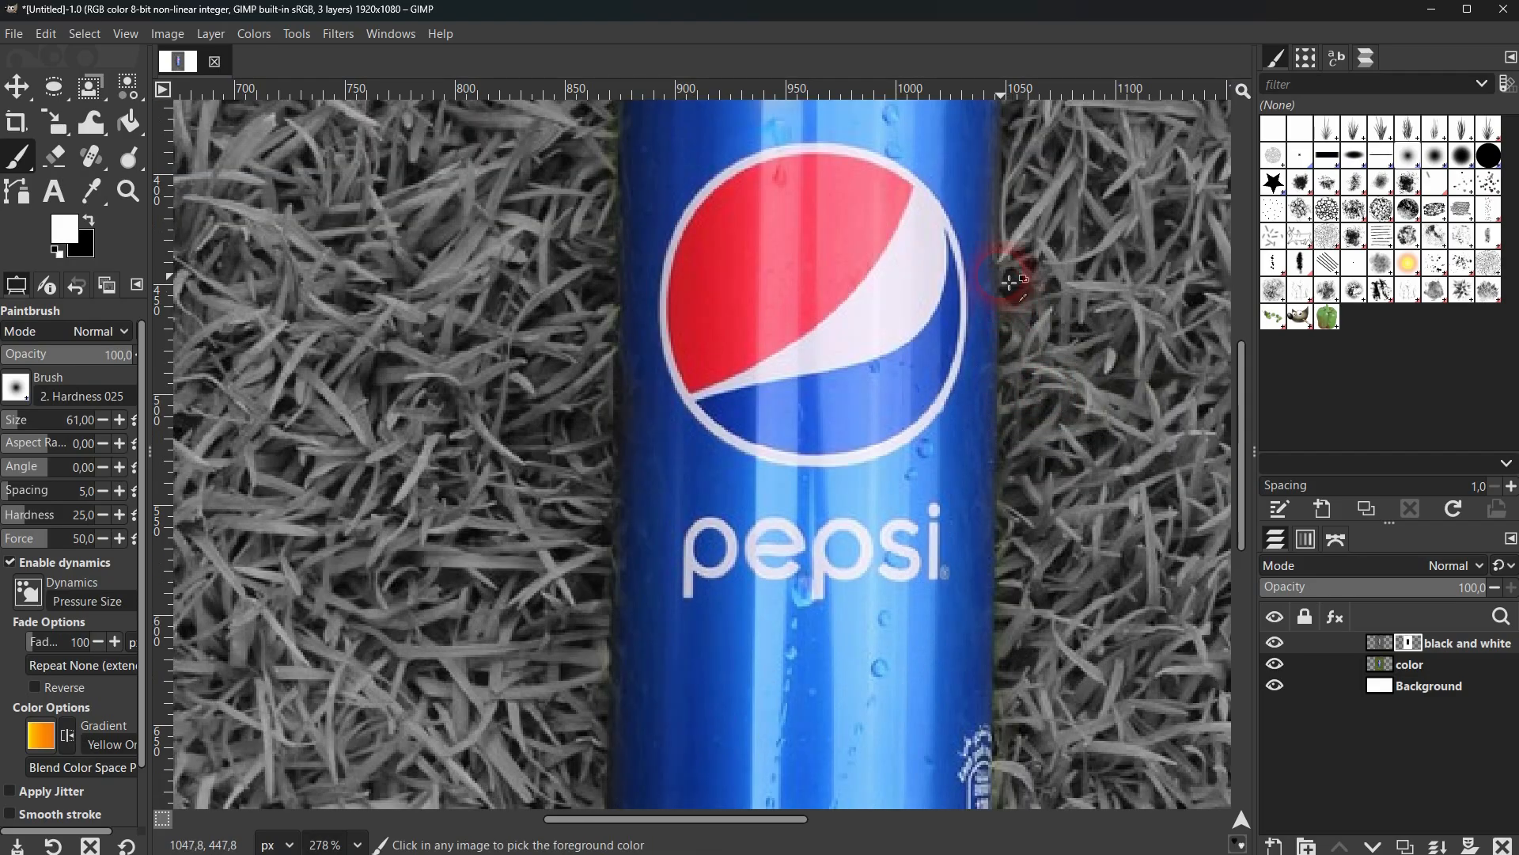
scroll(1021, 230, up, 11)
scroll(1023, 310, up, 1)
scroll(1023, 324, up, 9)
scroll(1021, 356, down, 8)
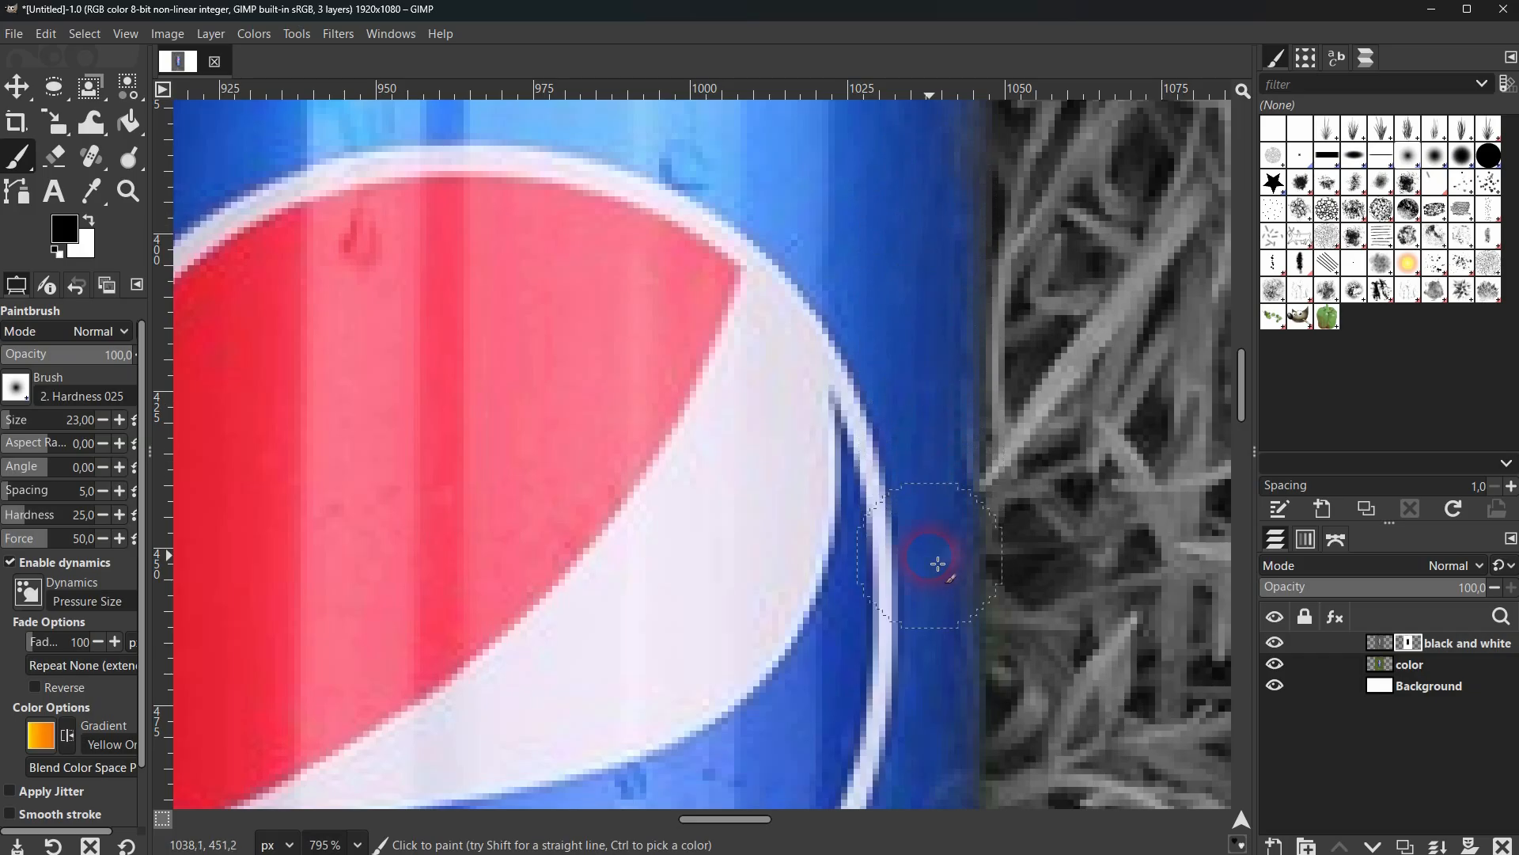
scroll(929, 563, down, 10)
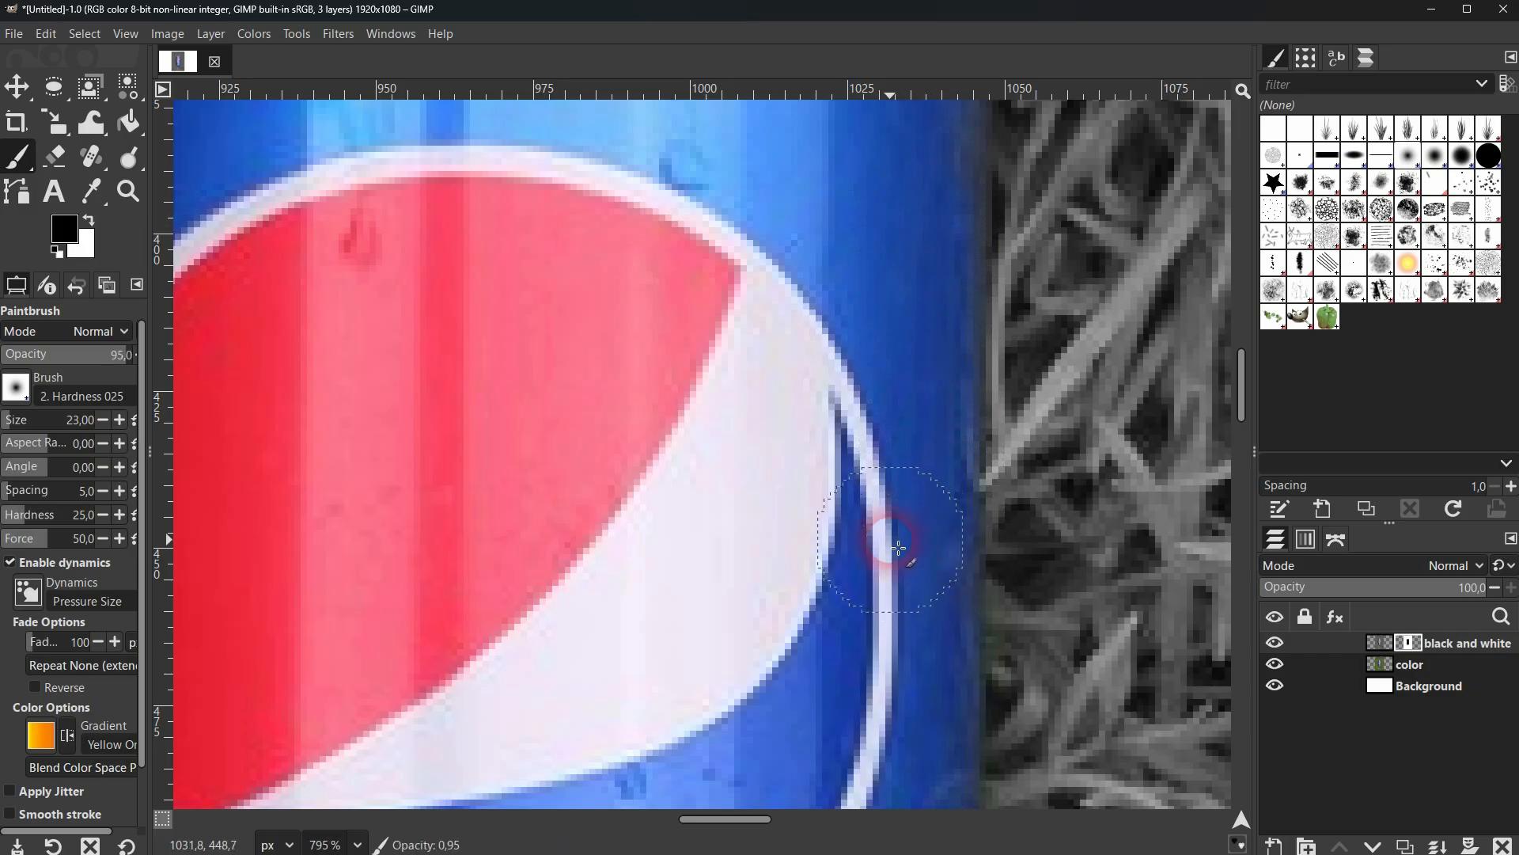
scroll(678, 525, down, 3)
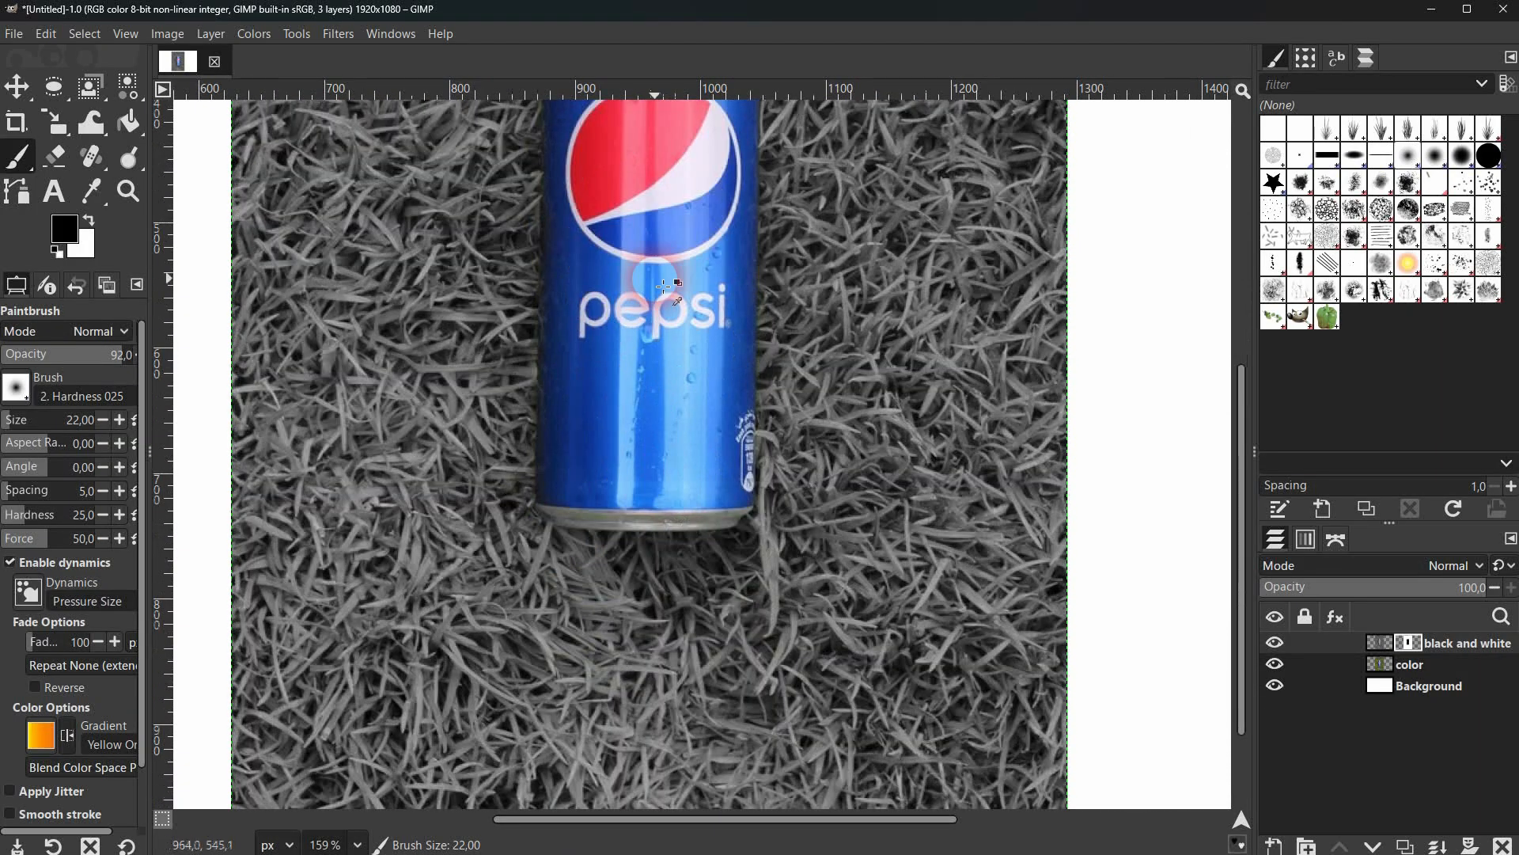
scroll(663, 317, up, 2)
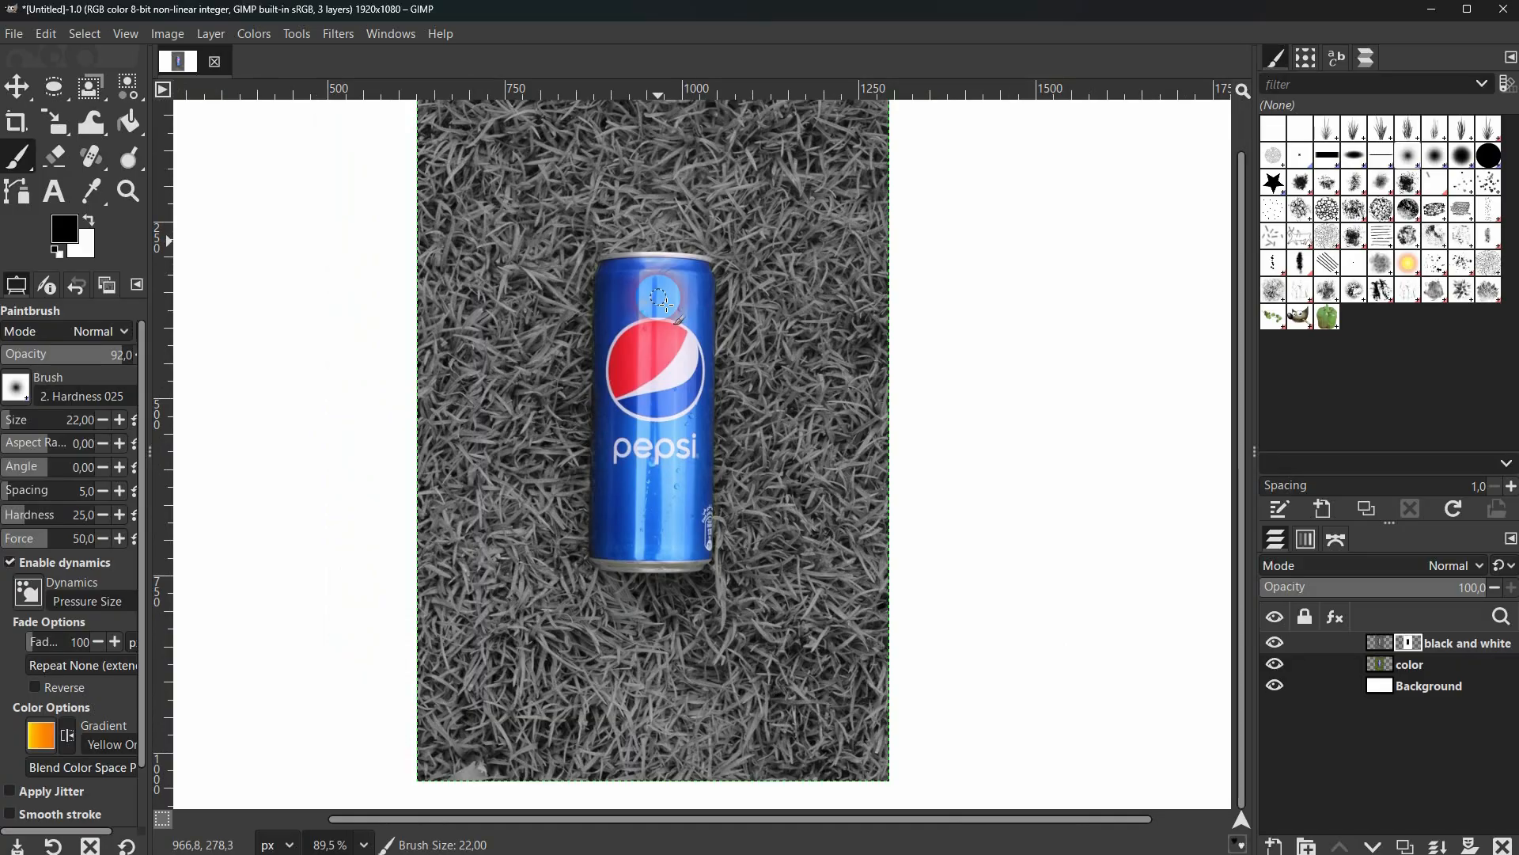
scroll(663, 299, down, 1)
scroll(645, 271, up, 1)
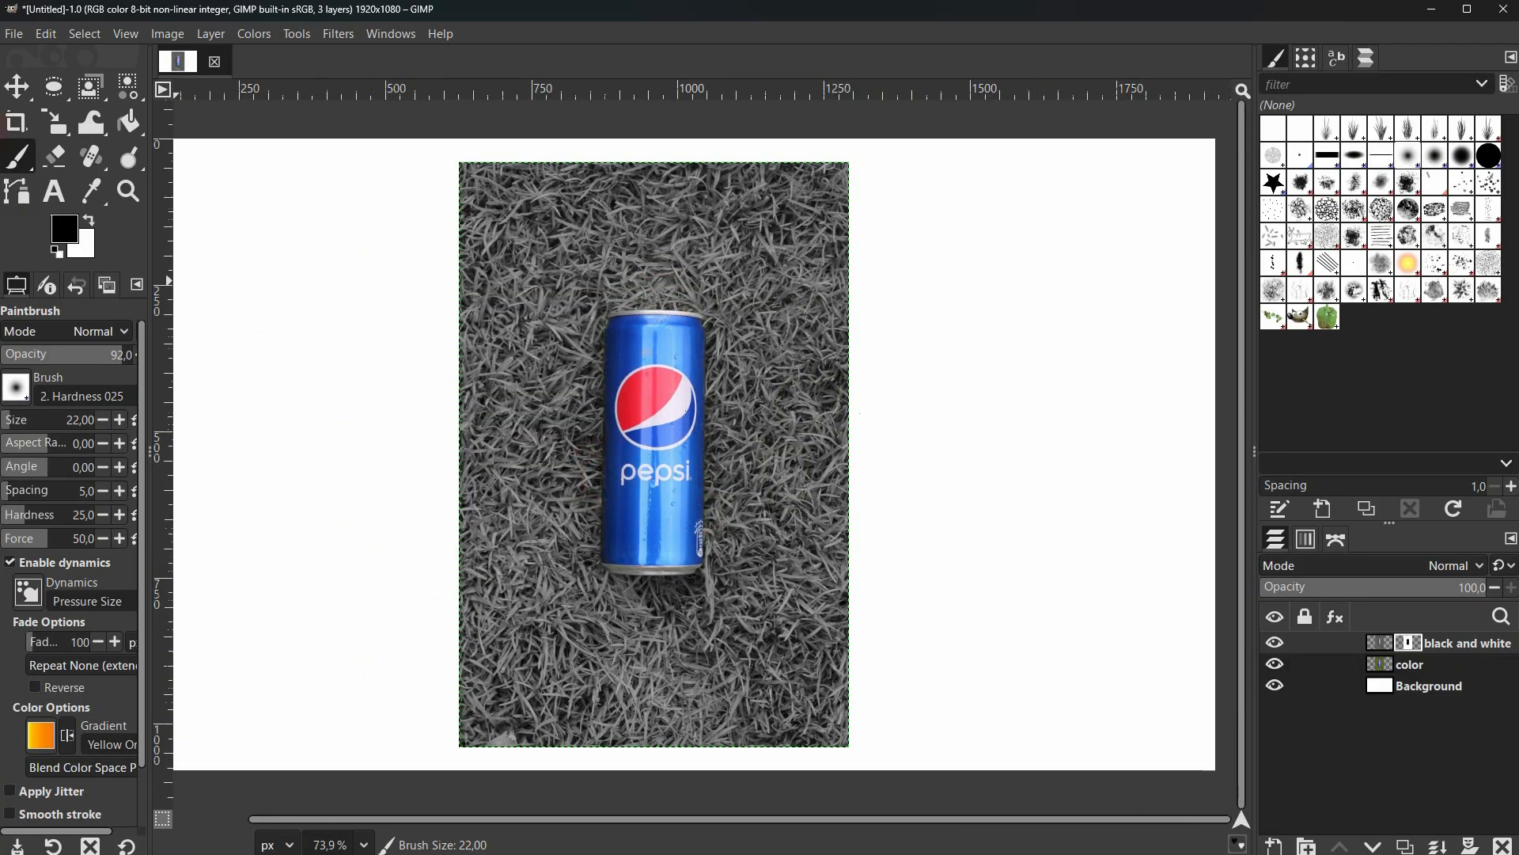
Toggle the black and white layer's visibility off and on to compare it with the color layer
click(17, 85)
click(1415, 645)
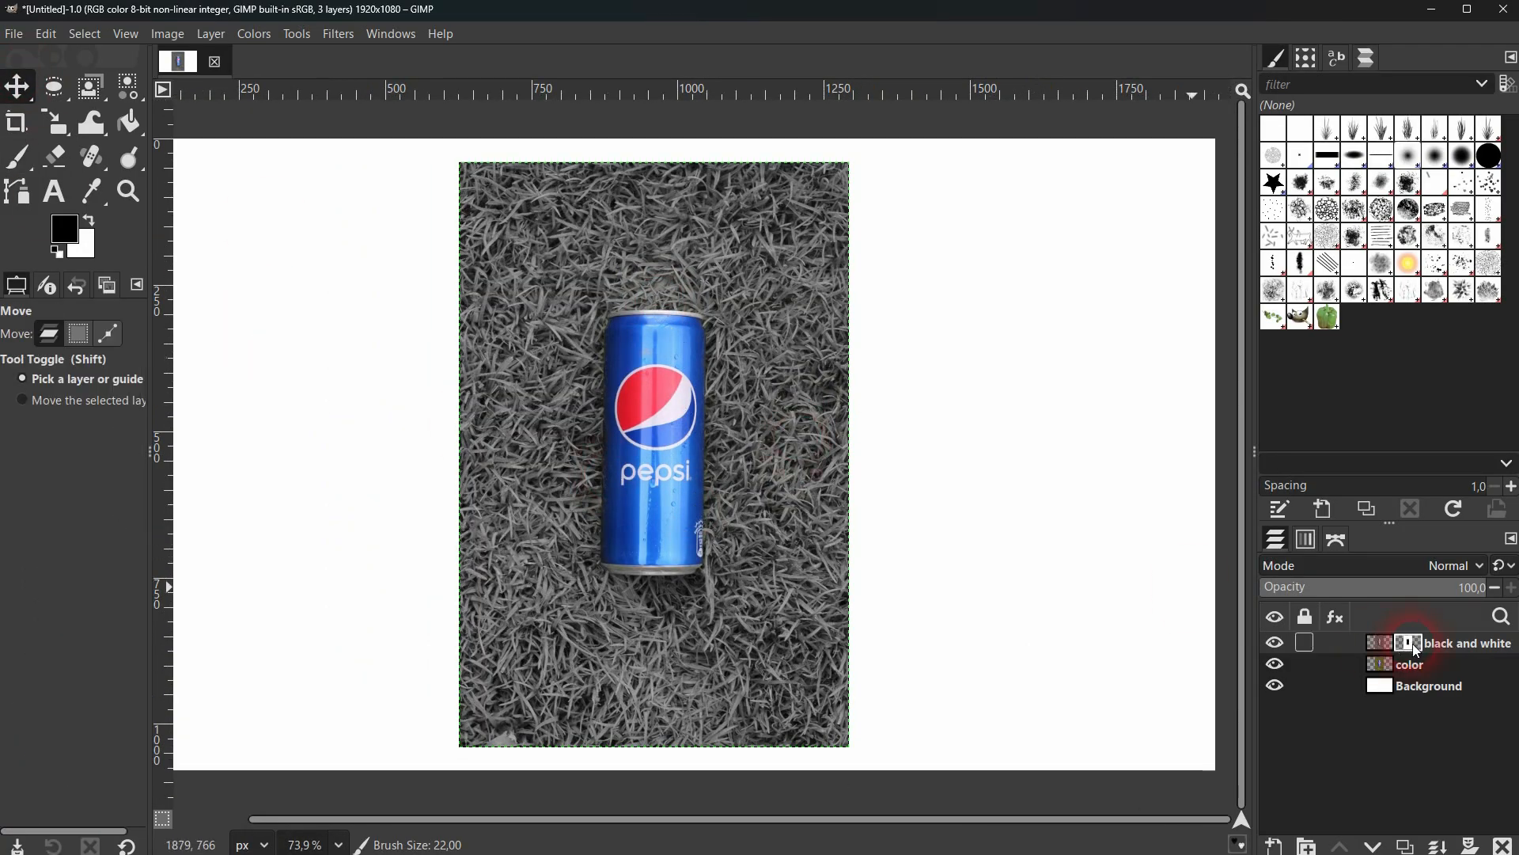
click(1276, 644)
click(1276, 645)
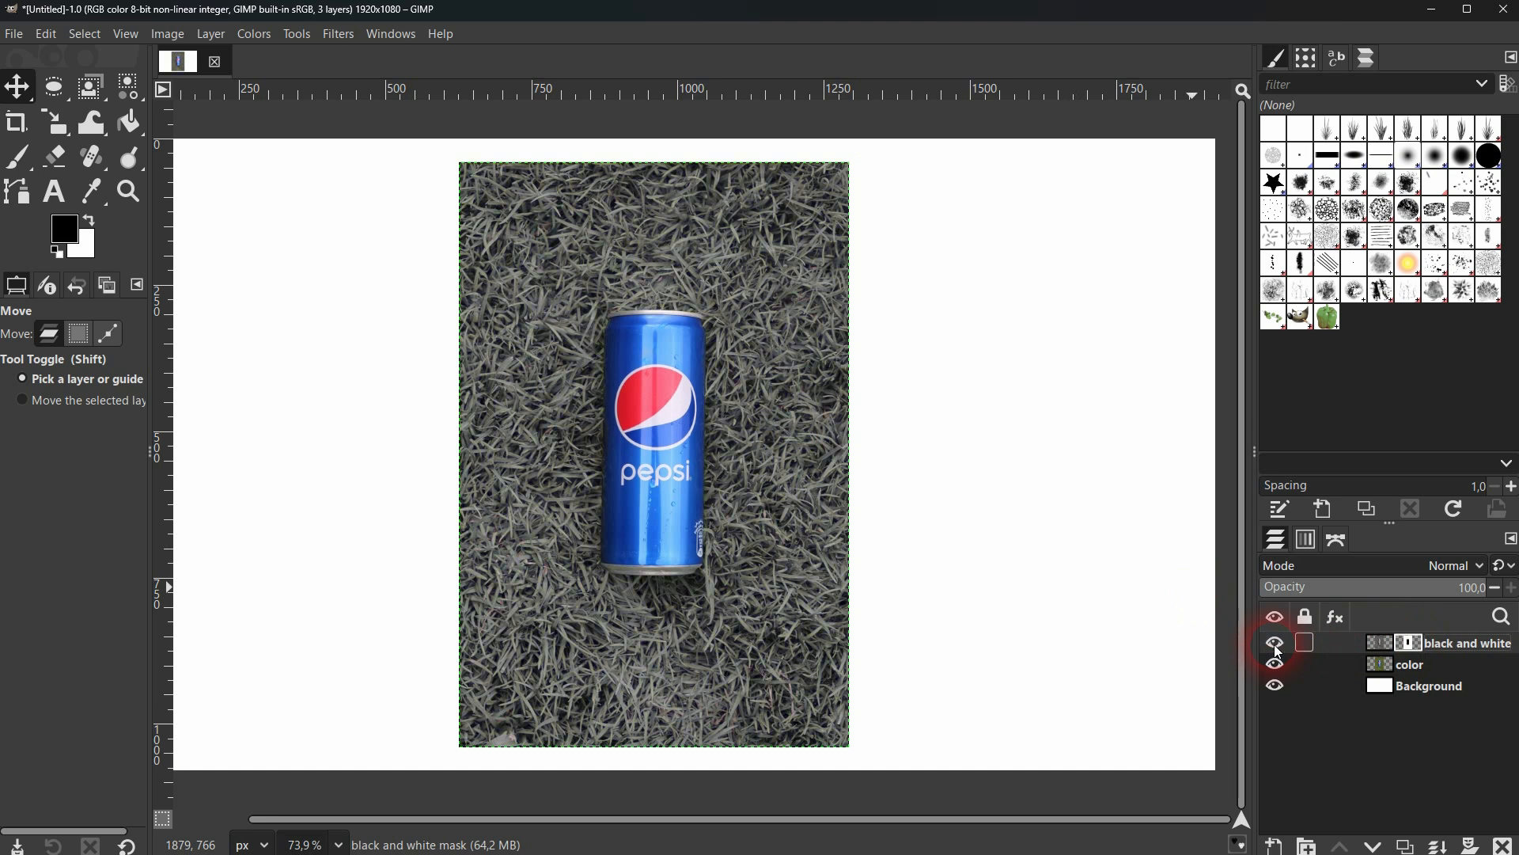
Show the black and white layer's mask on the canvas for inspection
click(1377, 651)
click(1414, 644)
right_click(1414, 651)
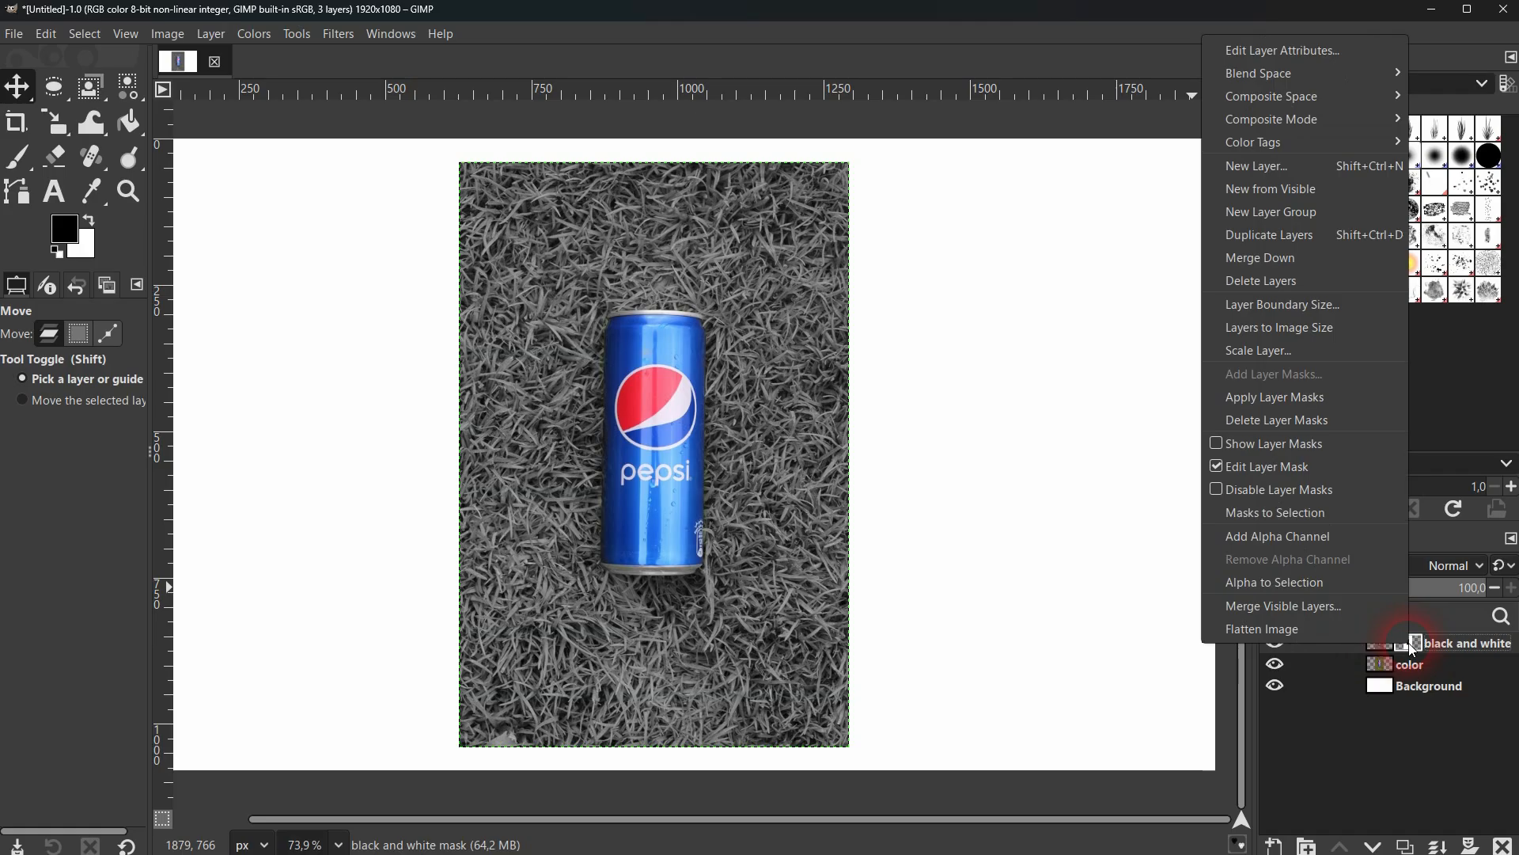
click(1215, 443)
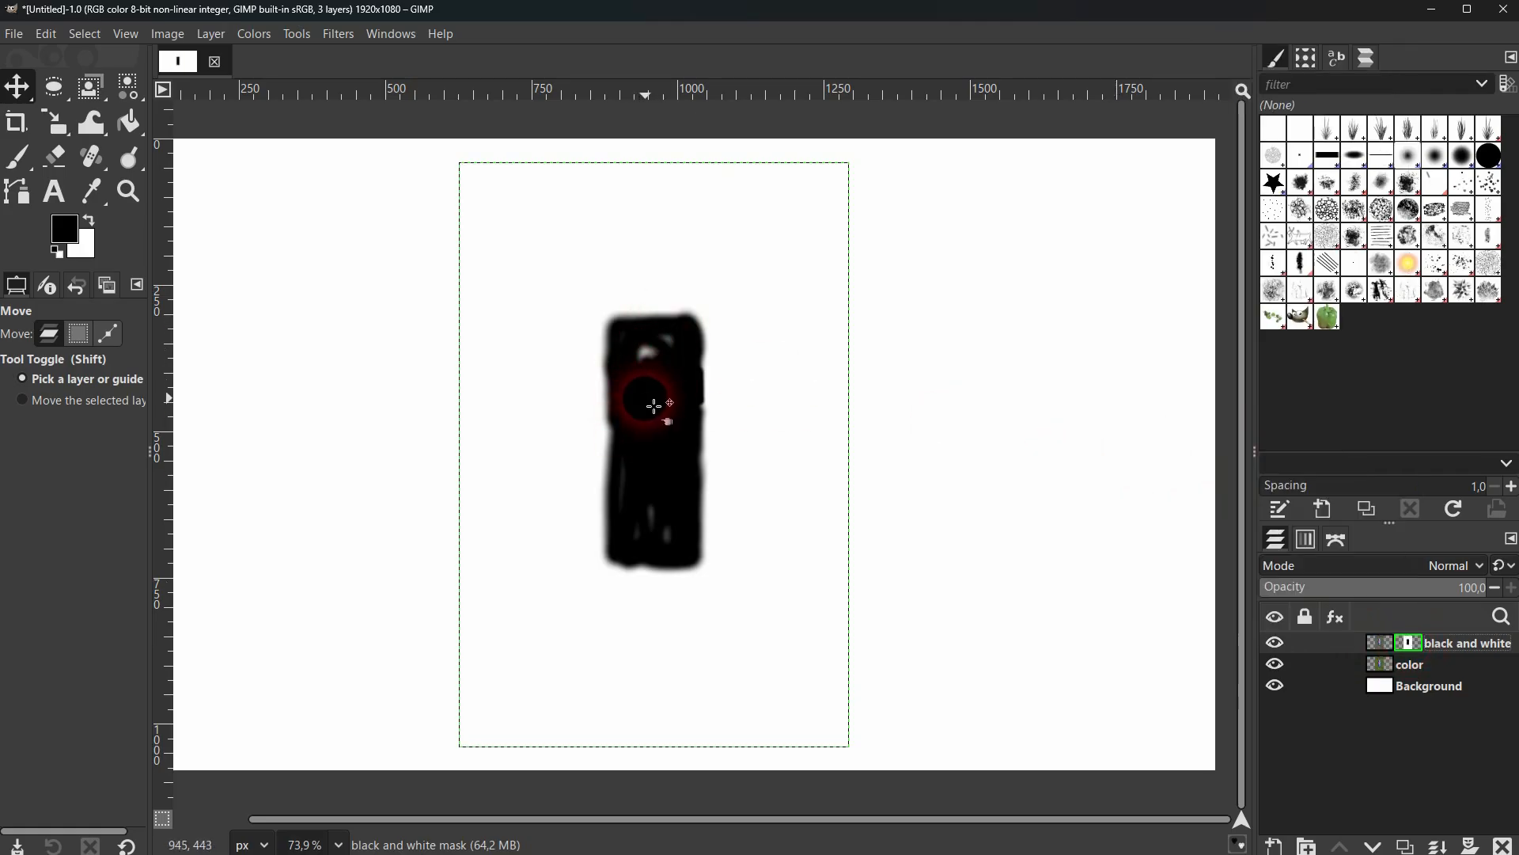
scroll(652, 402, up, 4)
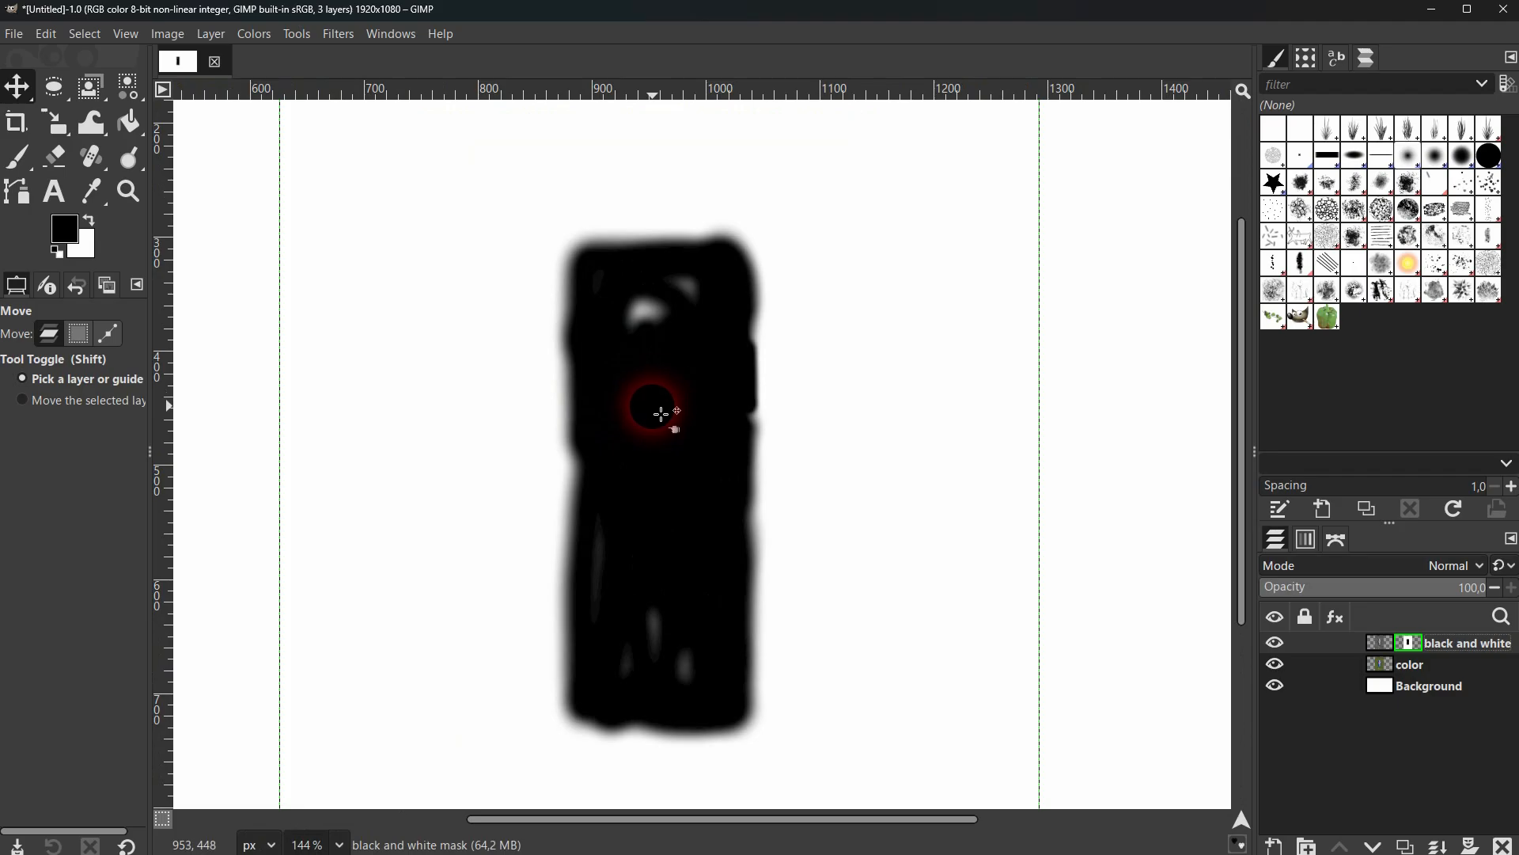
Fill the gray gaps inside the can's silhouette by painting black on the displayed mask with the Paintbrush
click(20, 157)
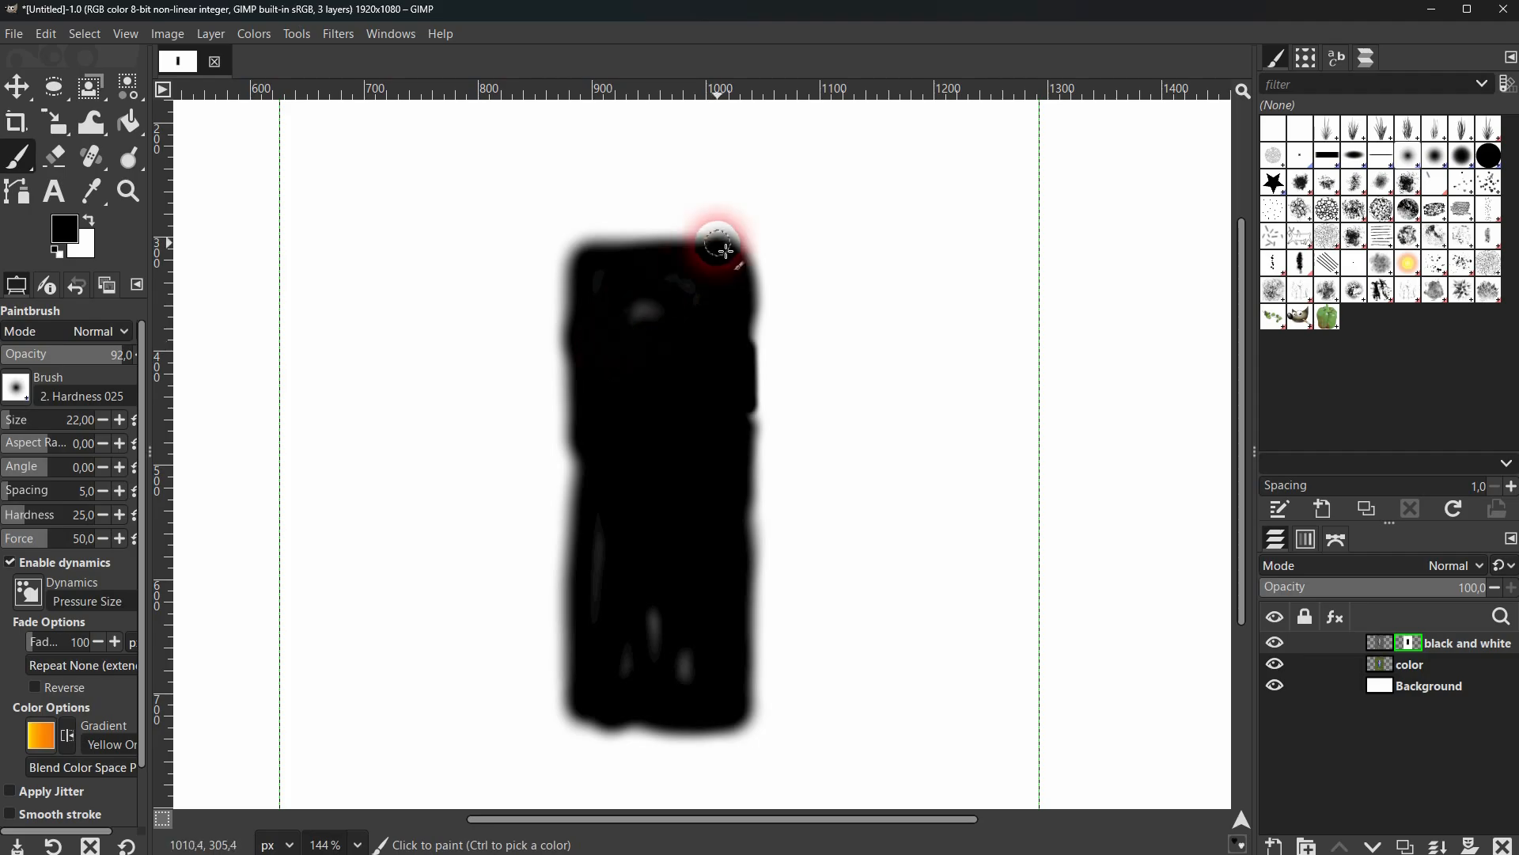
mouse_move(663, 592)
mouse_down()
mouse_move(651, 650)
mouse_move(696, 682)
mouse_move(677, 688)
mouse_up()
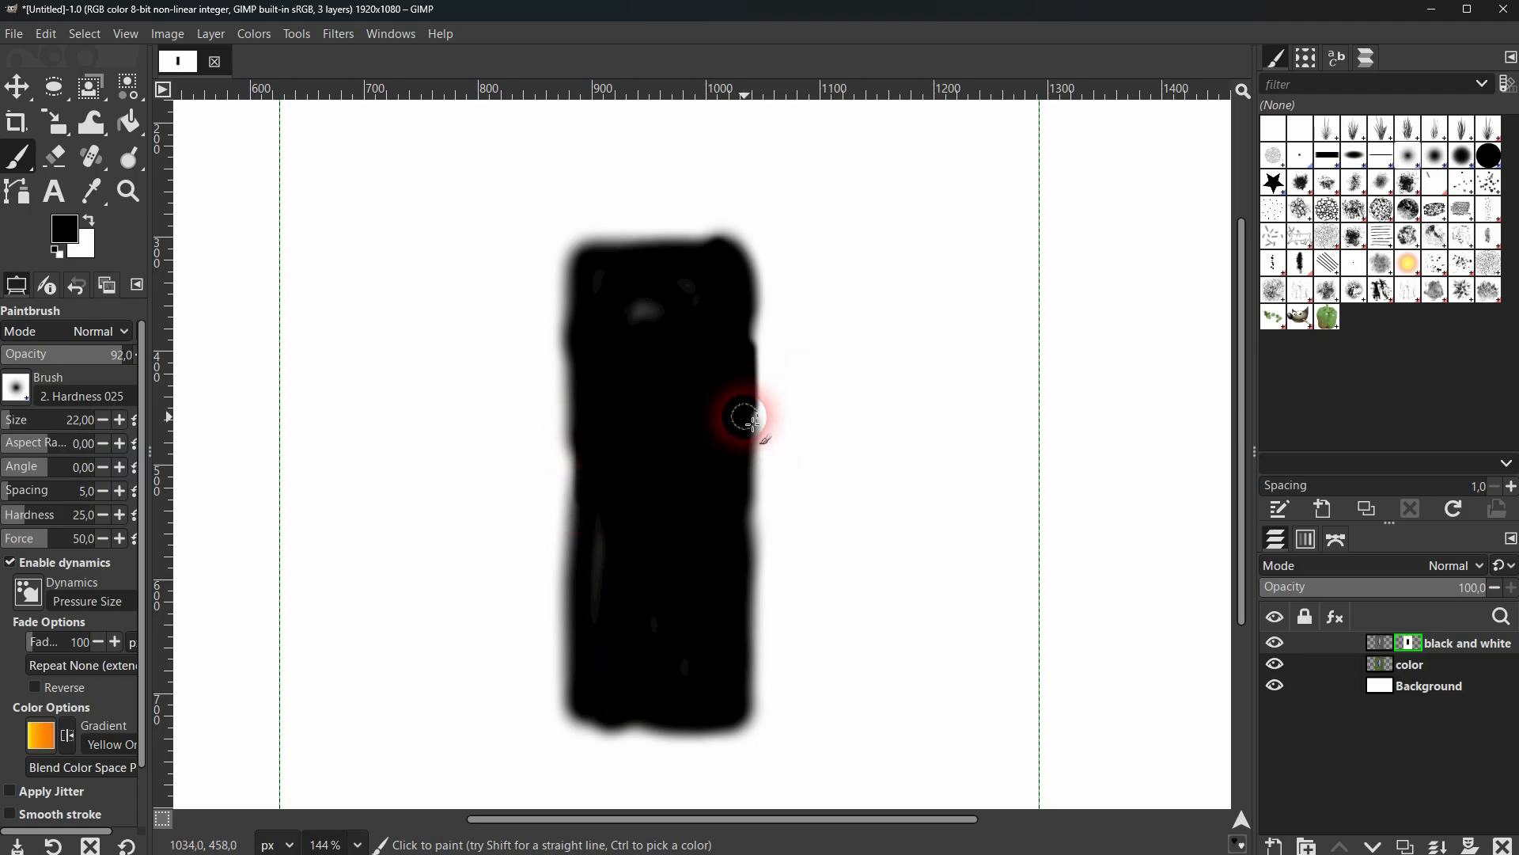
drag(668, 299, 644, 285)
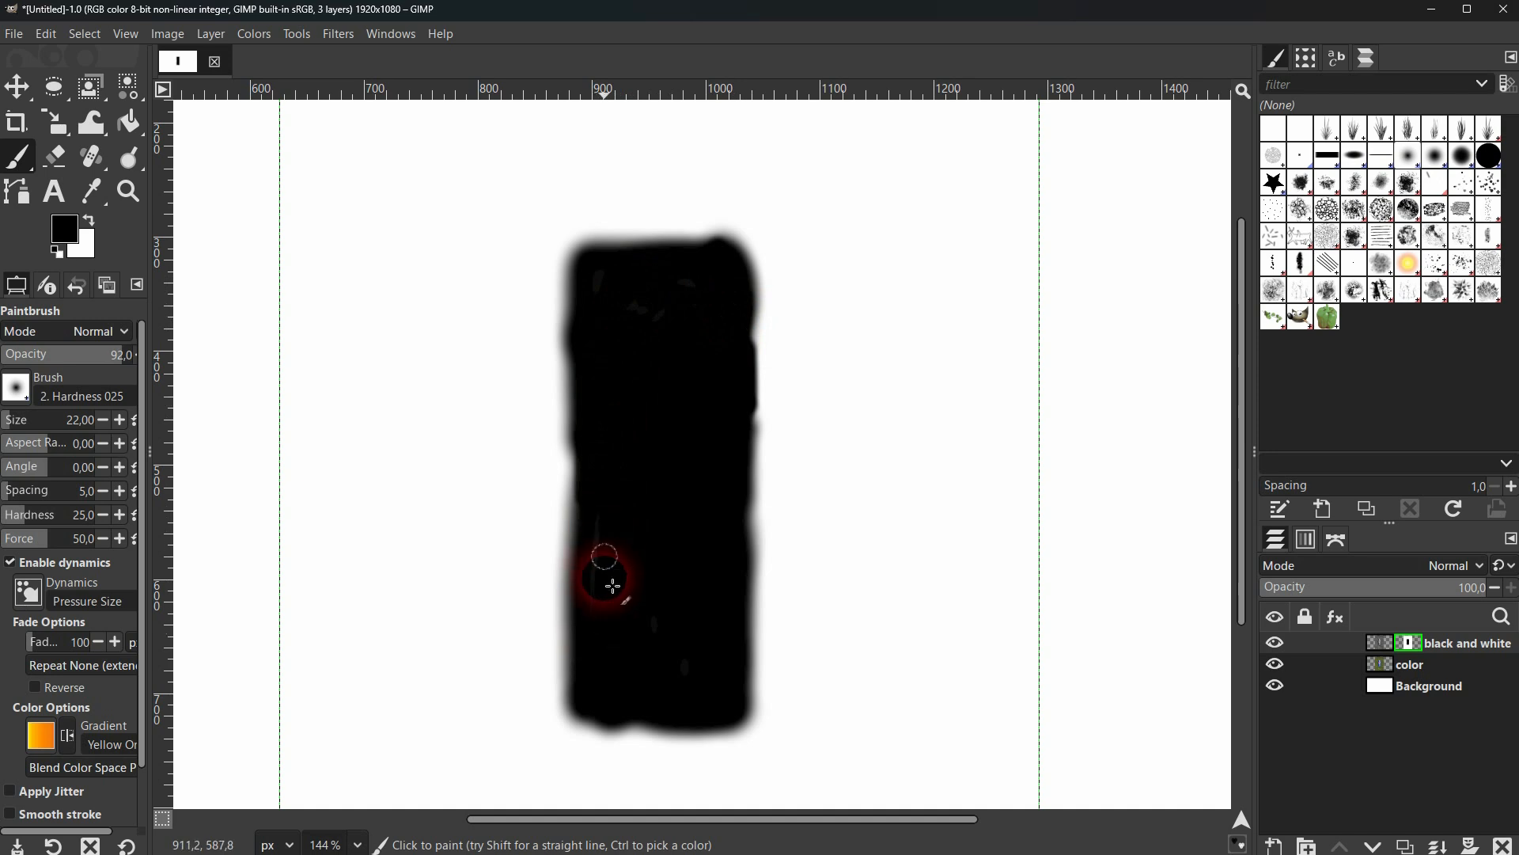
Turn off the display of the black and white layer's mask to return to the image view
right_click(1406, 645)
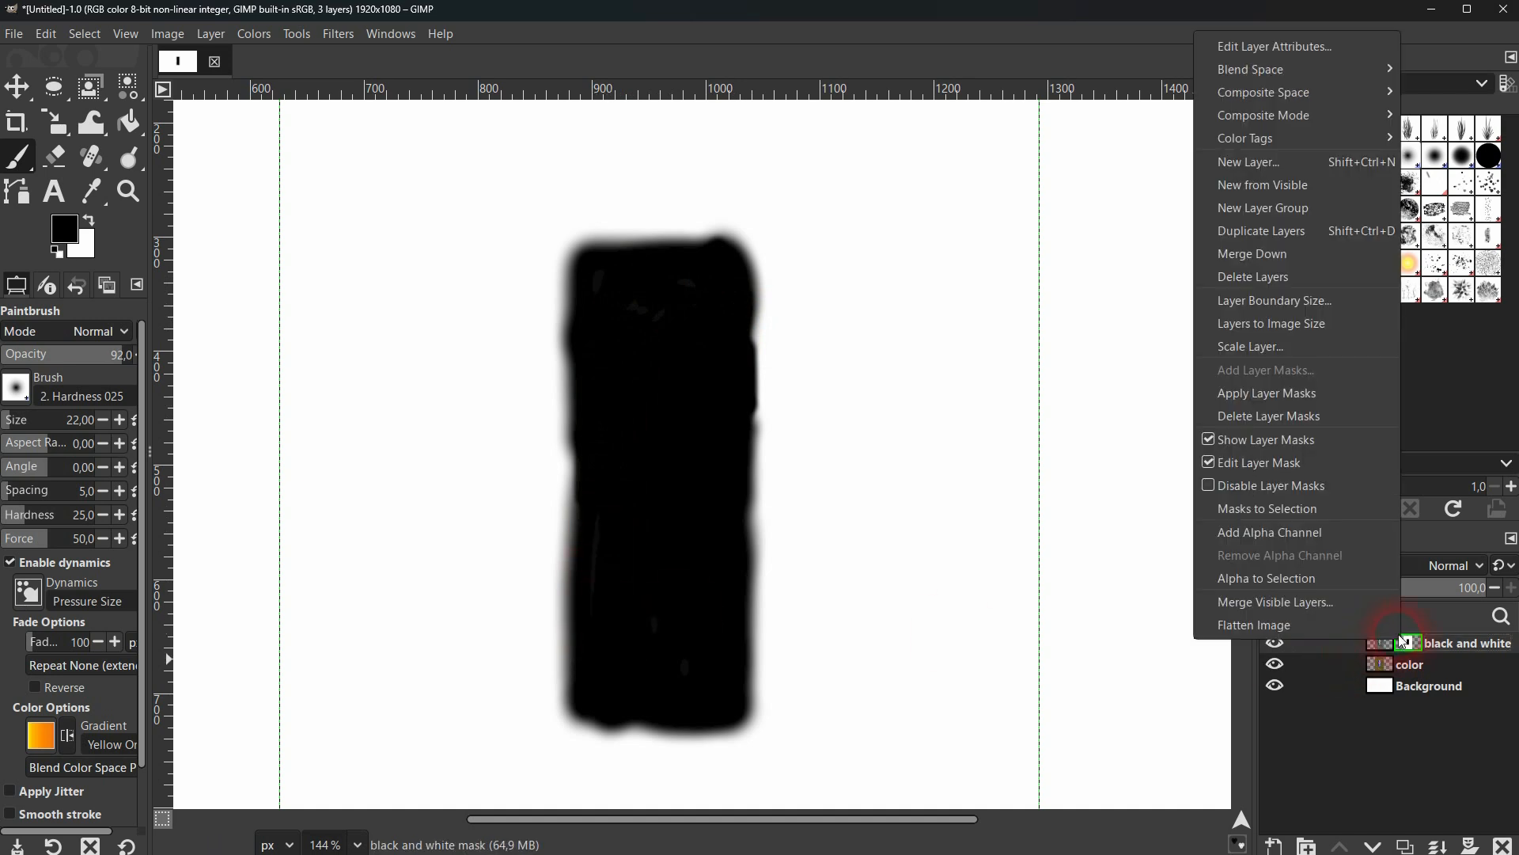
click(1207, 440)
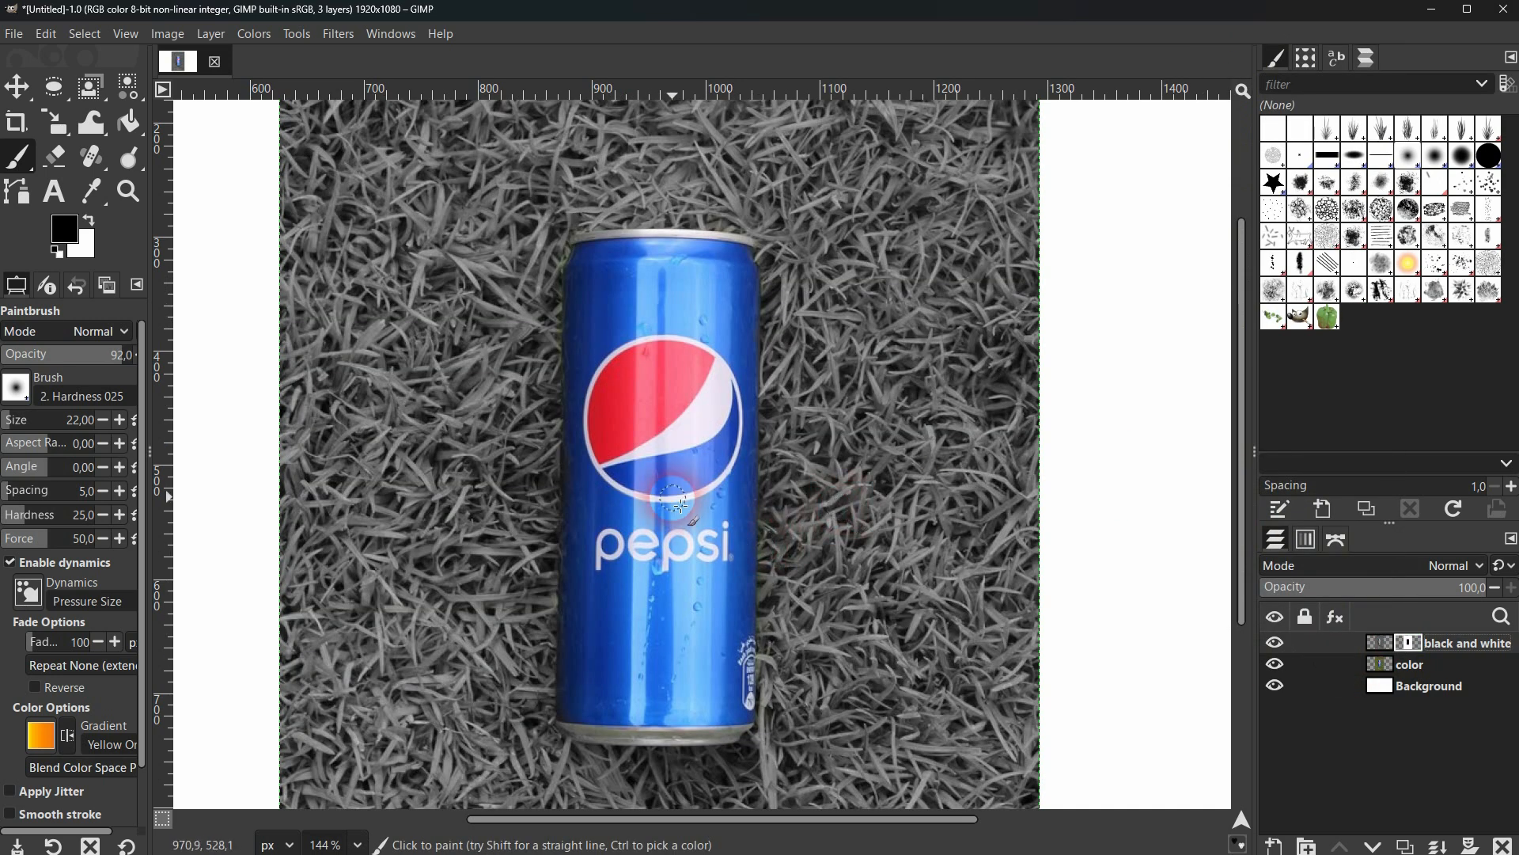
scroll(671, 525, down, 4)
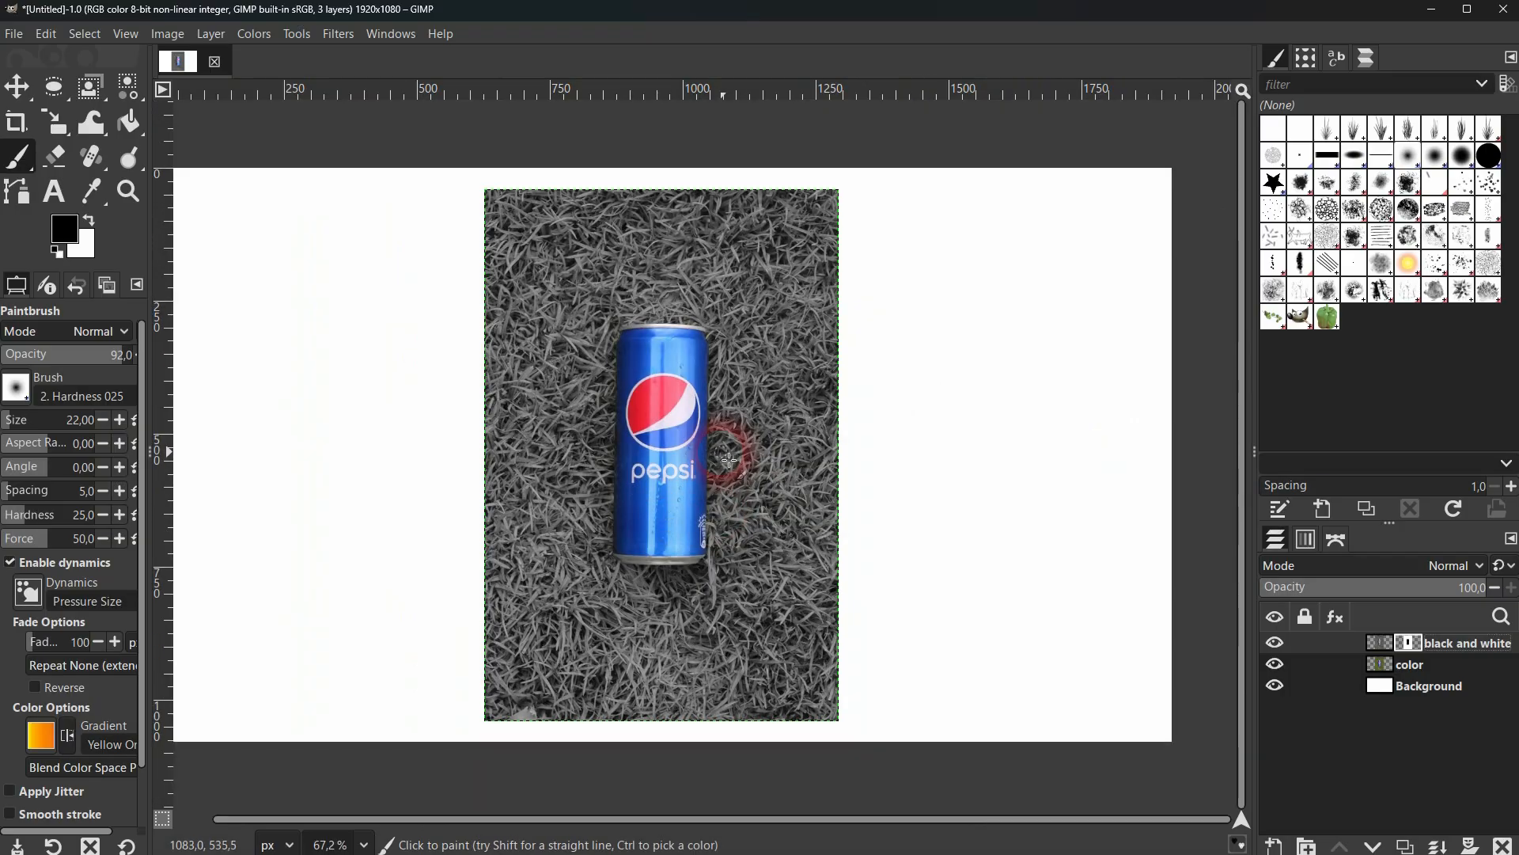